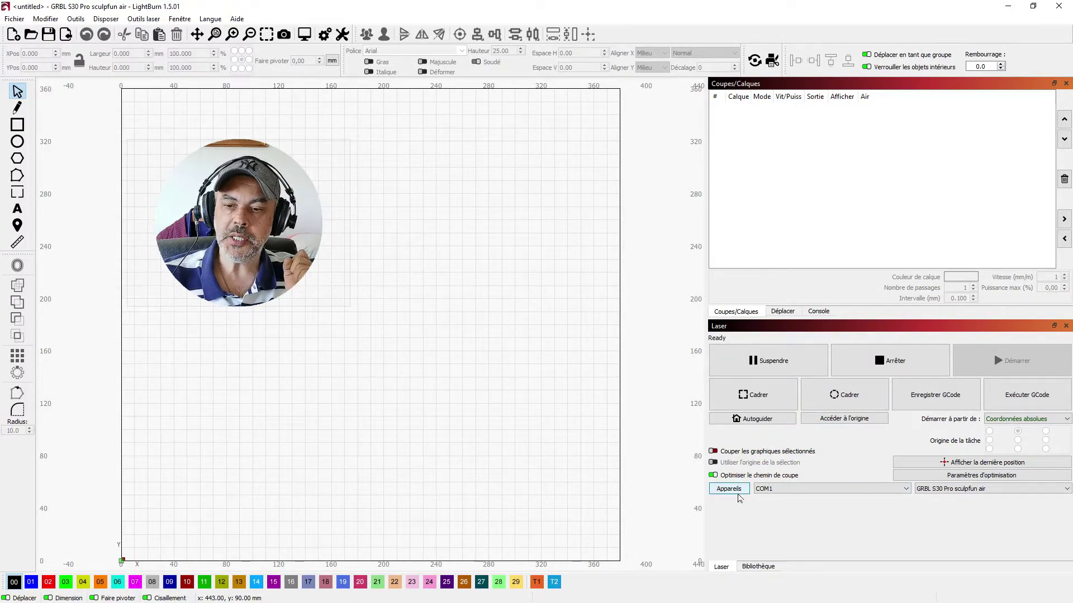
- Examine the list of configured laser devices and the options for adding or importing one
click(713, 492)
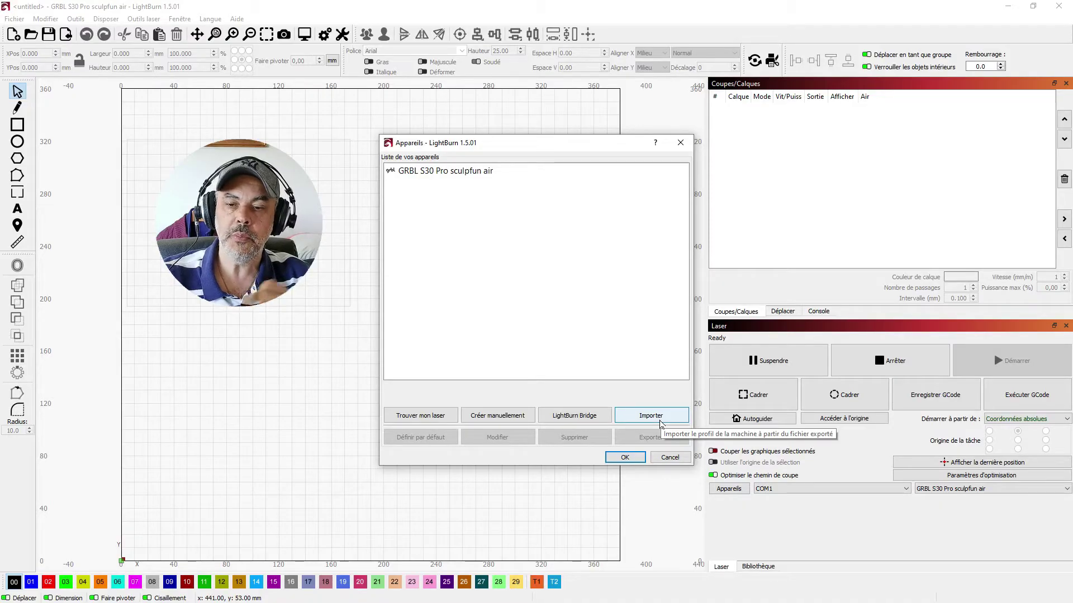
click(626, 457)
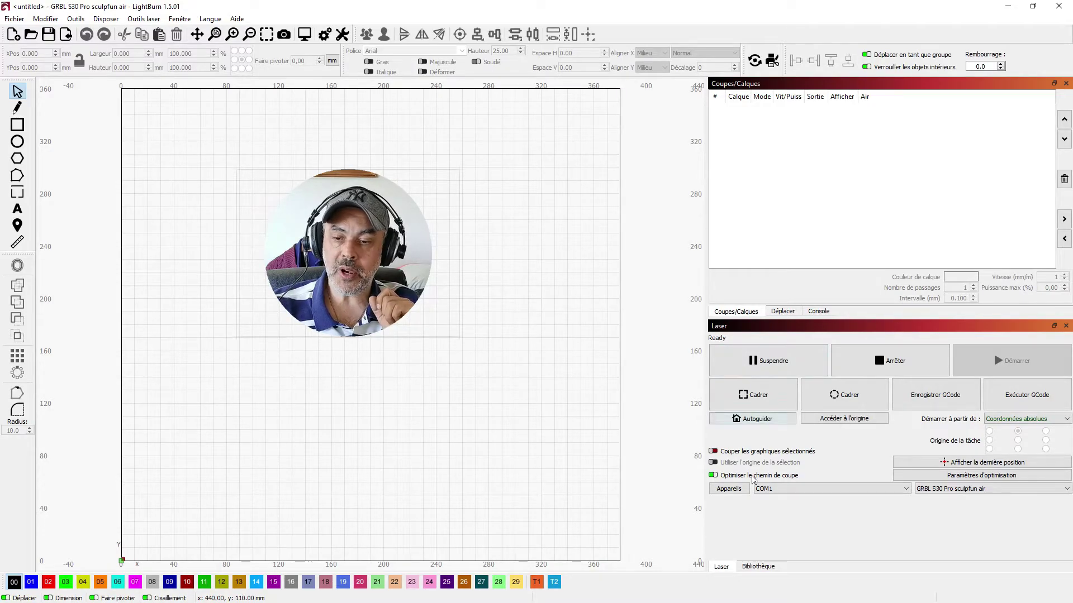
- Select COM1 as the communication port and GRBL S30 Pro sculpfun air as the laser device
click(803, 495)
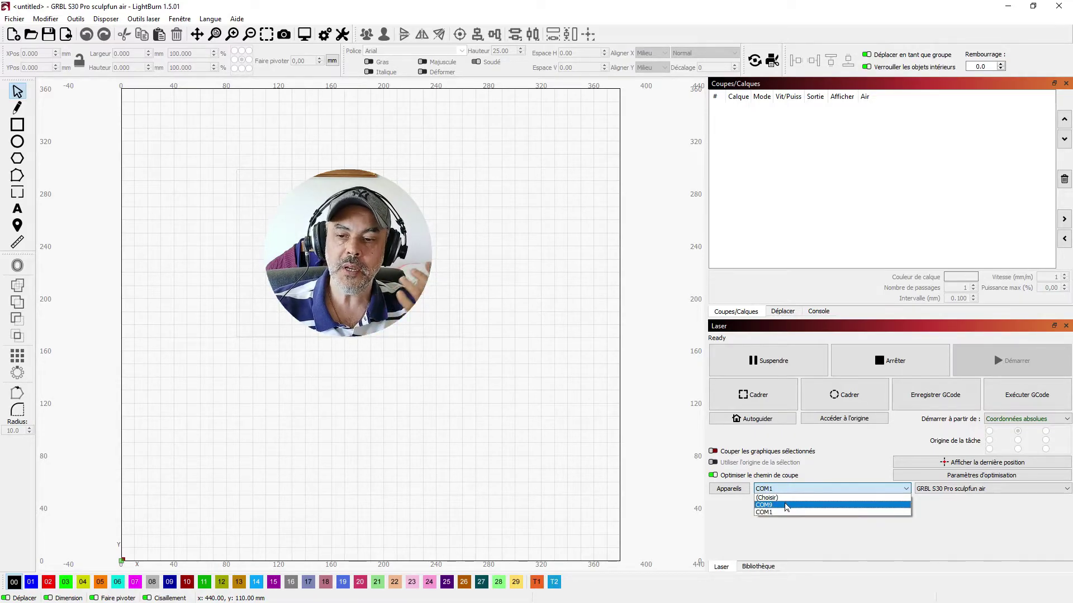
click(785, 512)
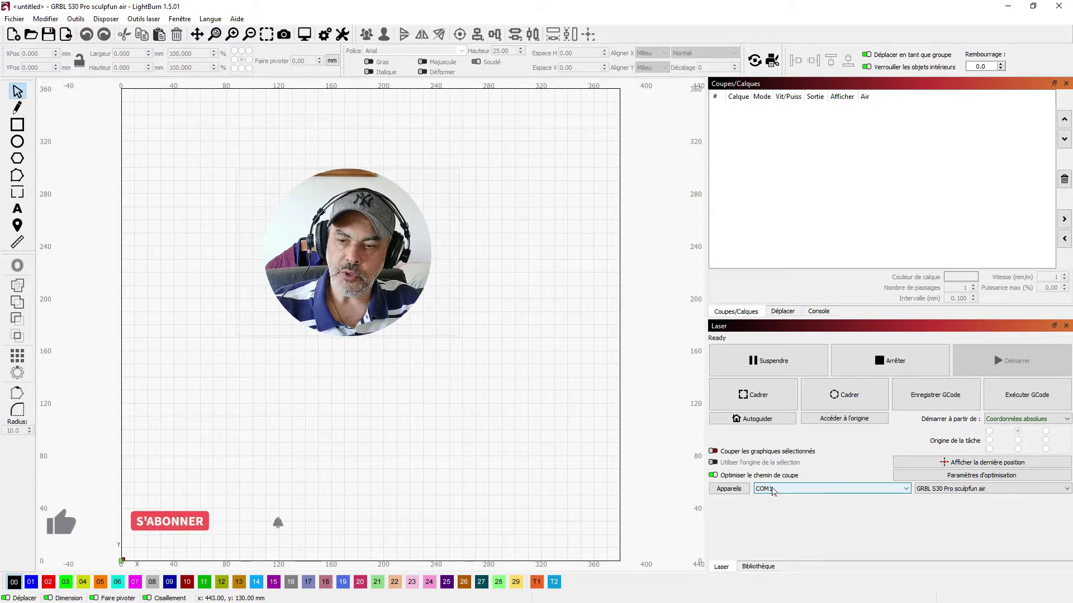
click(945, 492)
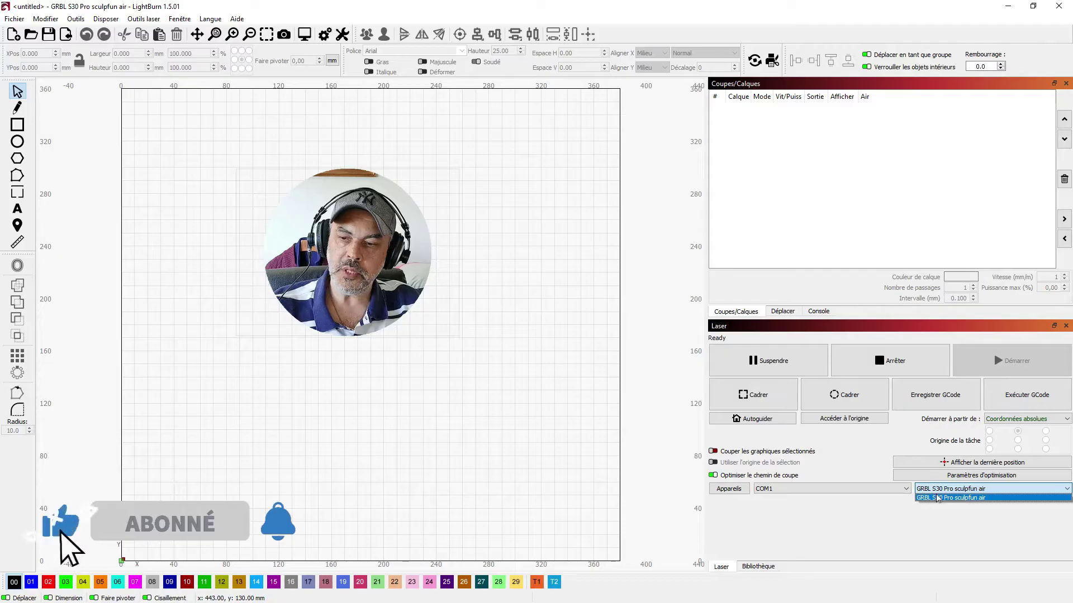
click(931, 500)
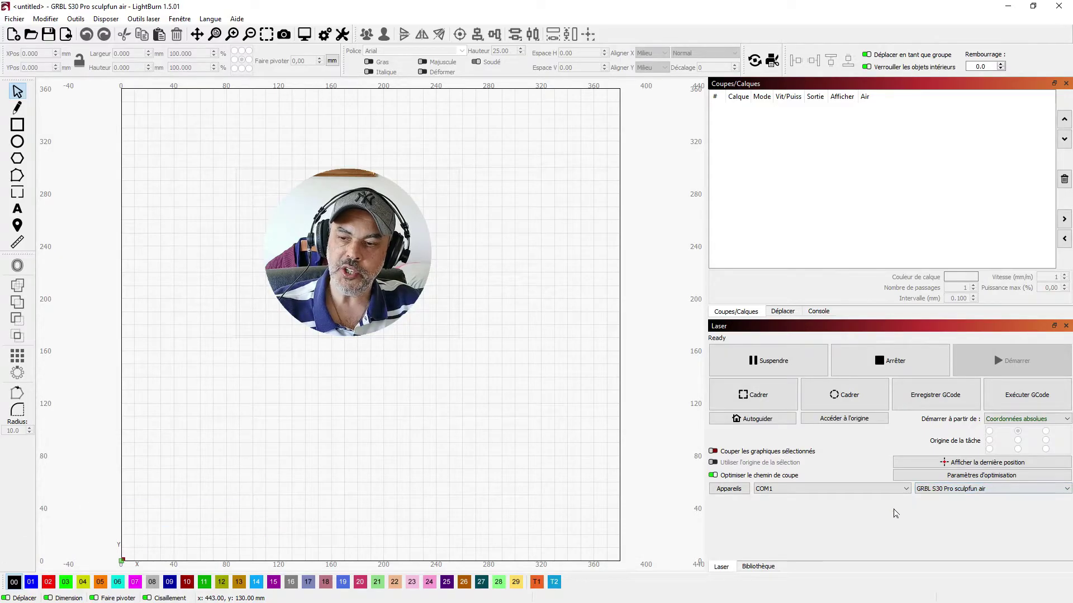
click(931, 492)
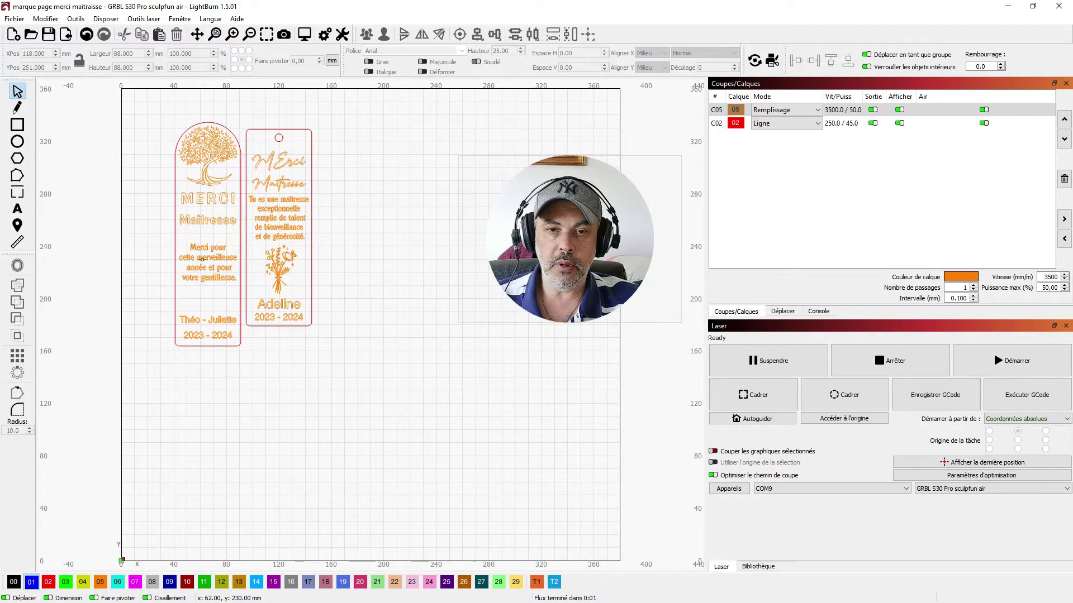
- Run the rectangular framing of the bookmark design with the laser head
click(735, 395)
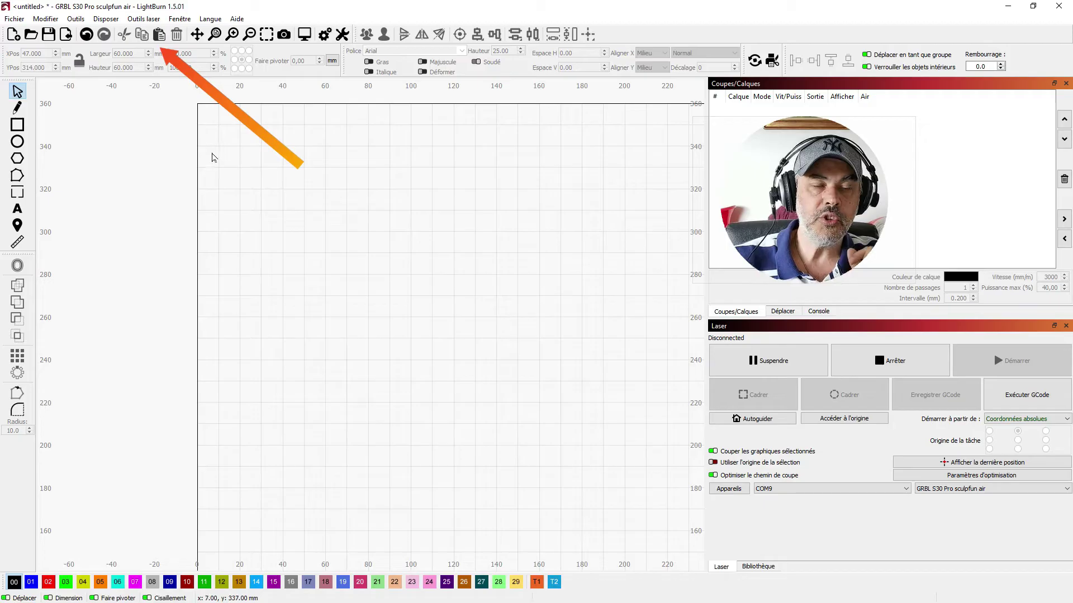
- Examine the material test generator's settings and preview its speed and power test grid
click(142, 20)
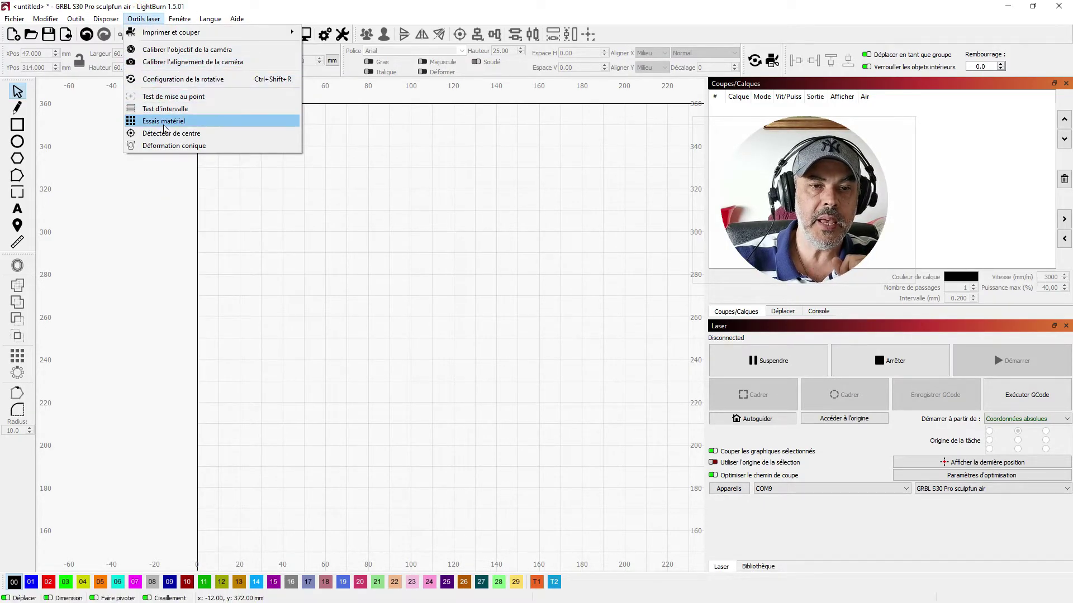
click(159, 122)
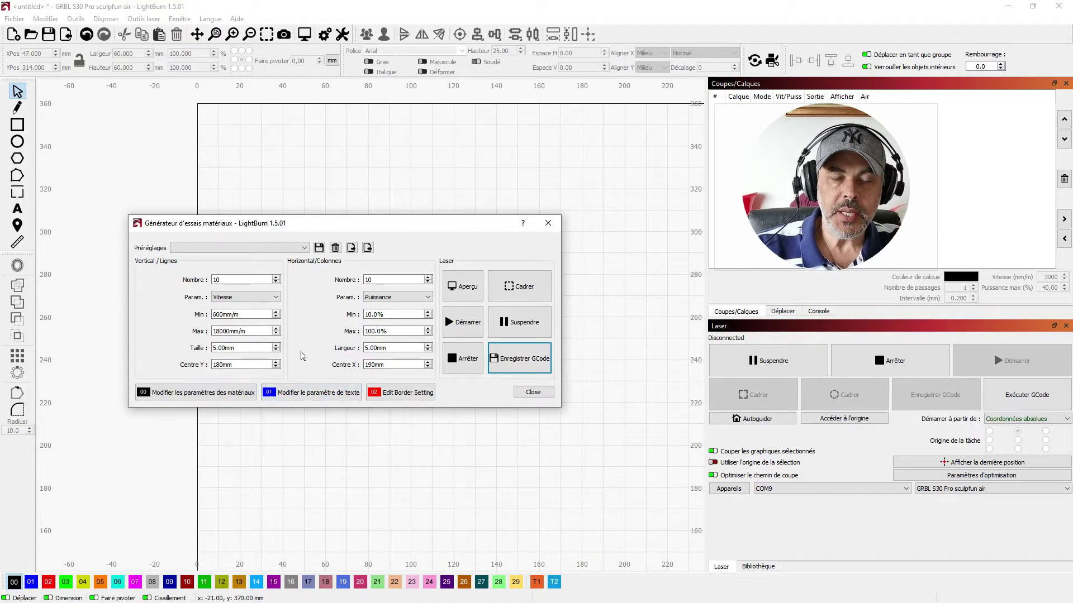
click(463, 288)
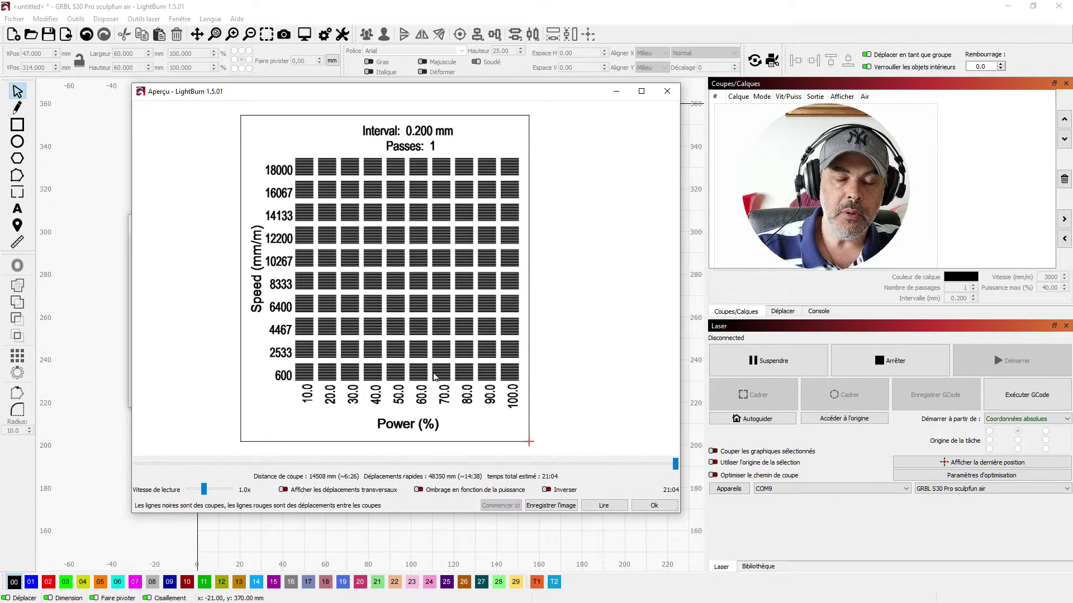
key(Escape)
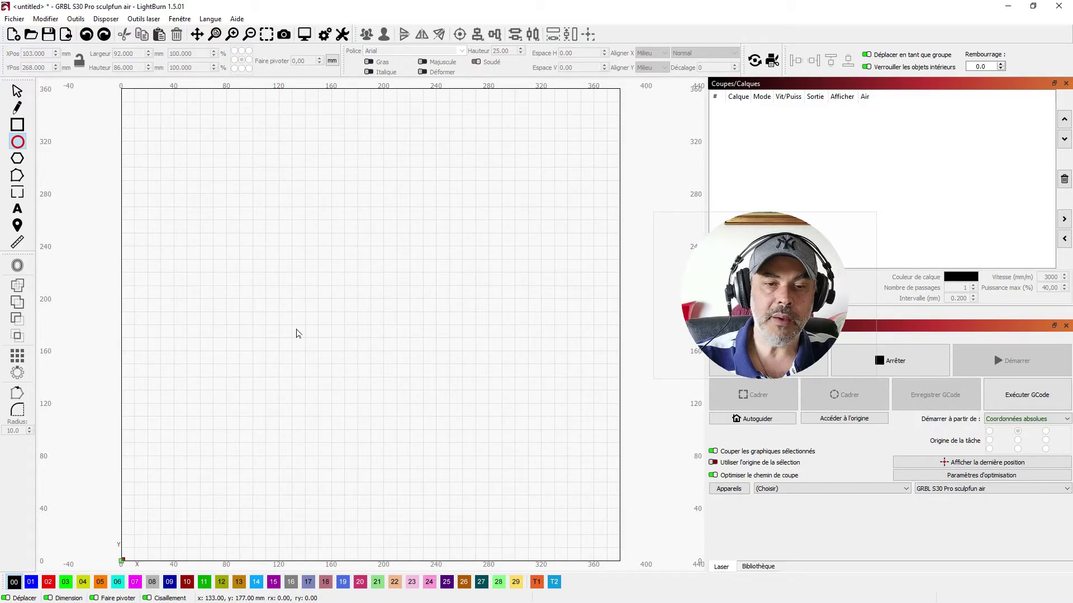
scroll(296, 333, down, 5)
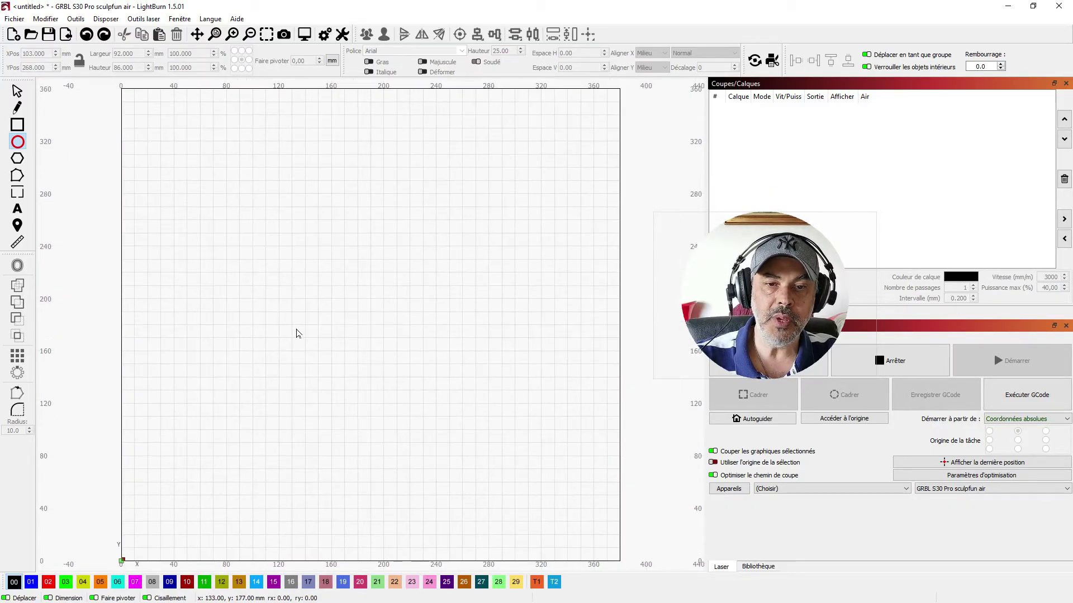
scroll(297, 333, up, 7)
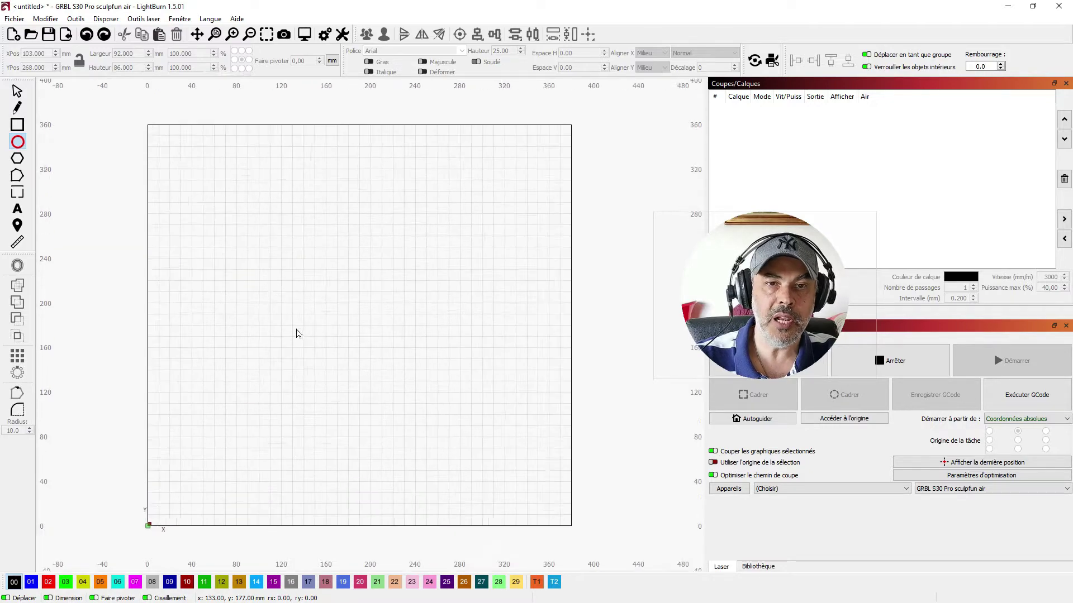
scroll(263, 247, down, 3)
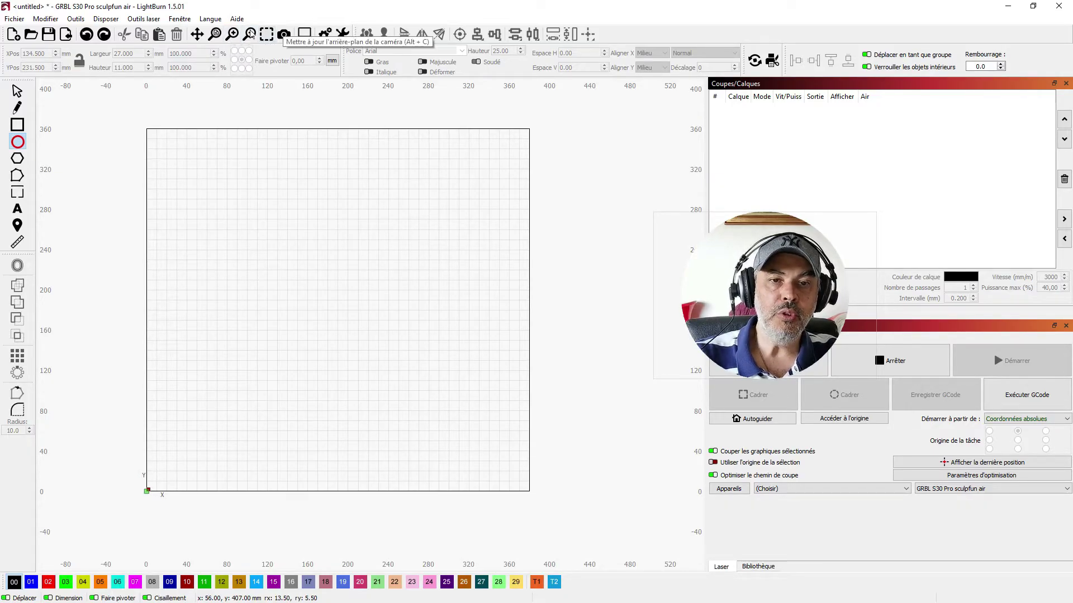
key(ctrl+shift+a)
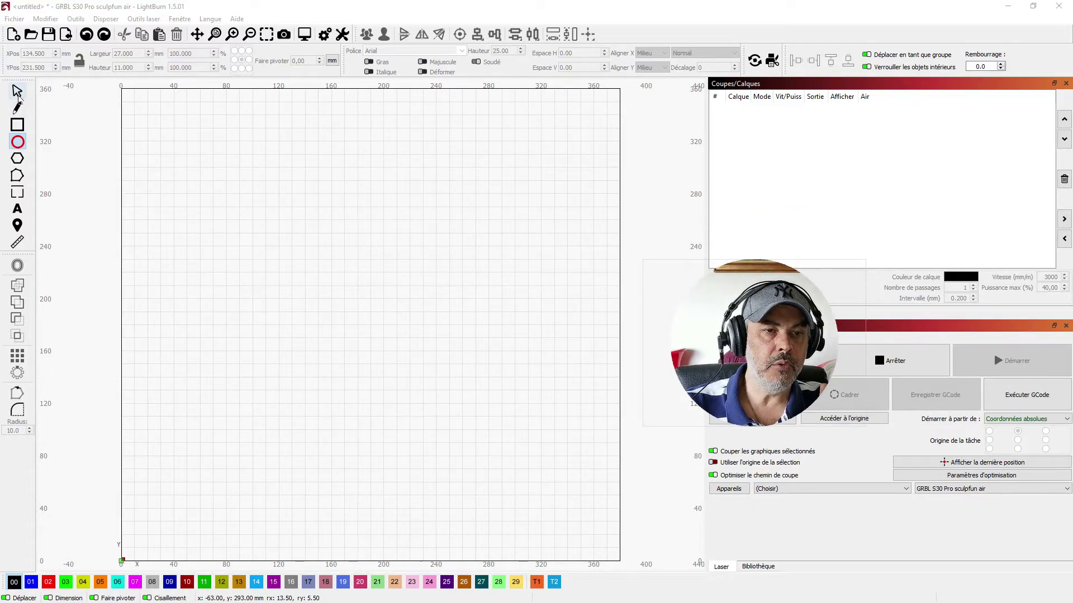
- Draw an ellipse about 91 by 90 mm in the workspace's upper-left area and set its width and height to 60 mm
click(17, 143)
drag(218, 164, 338, 282)
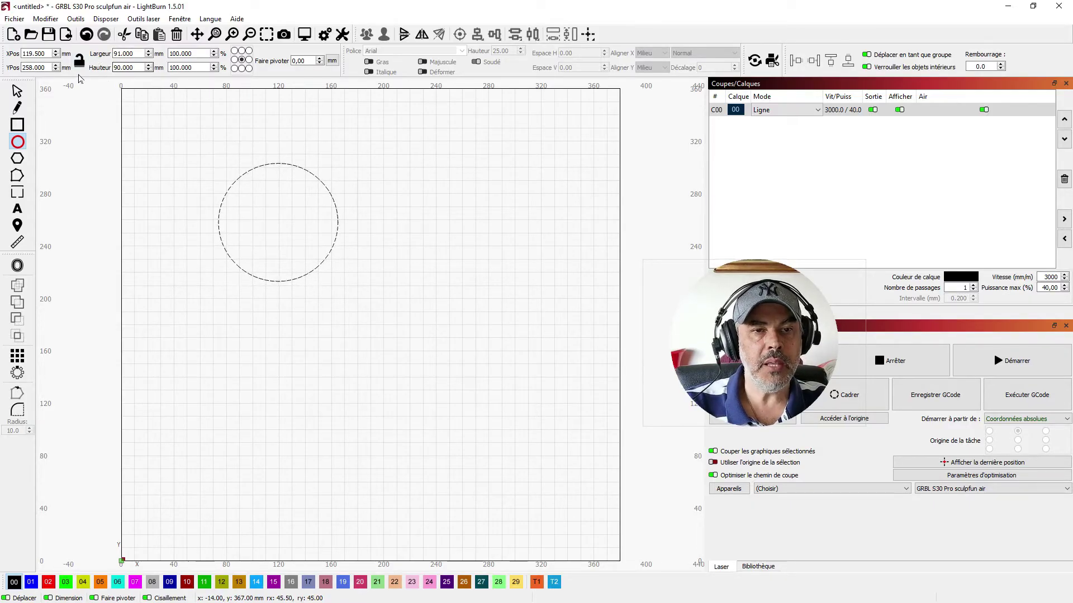
double_click(132, 52)
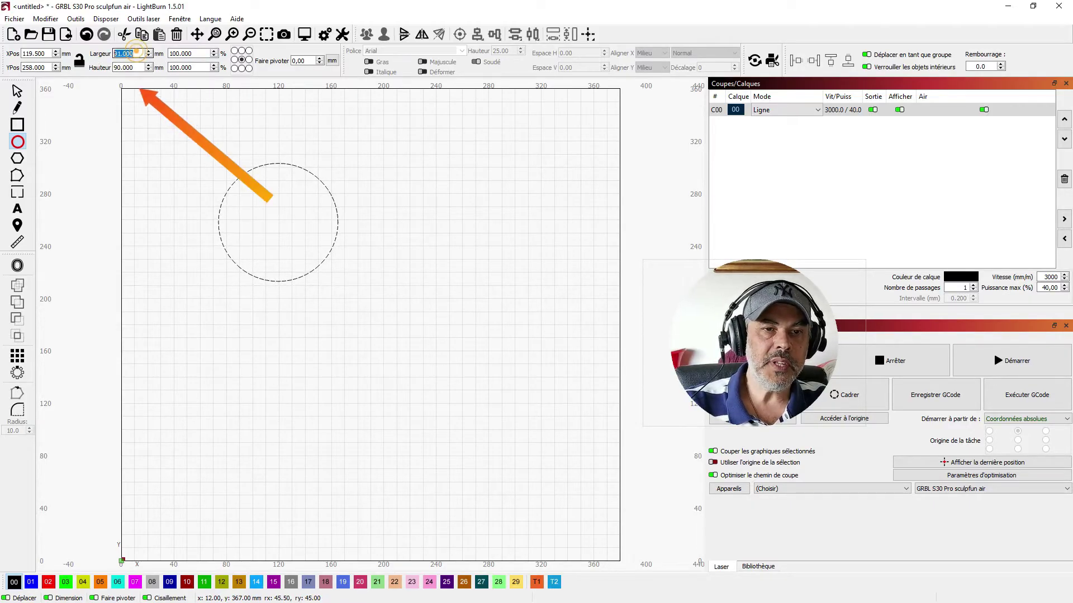
text(60)
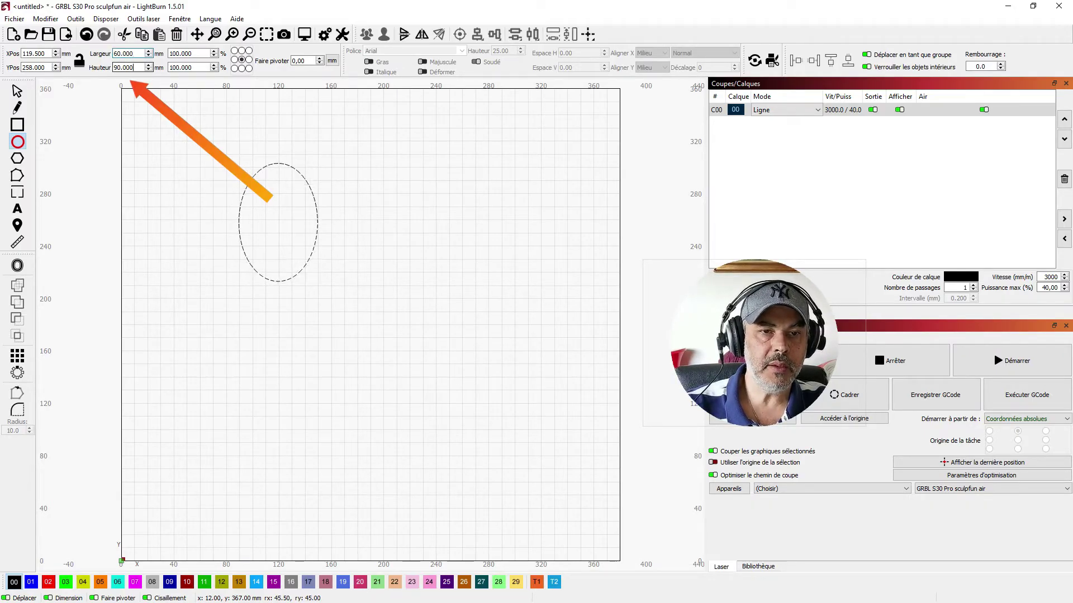
double_click(124, 67)
text(60)
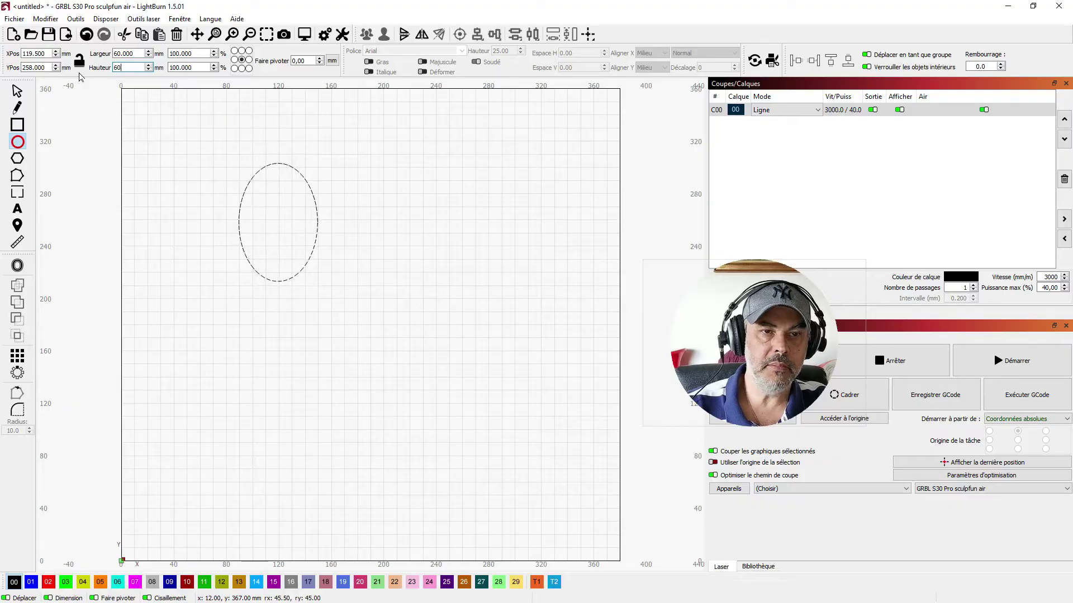
key(Return)
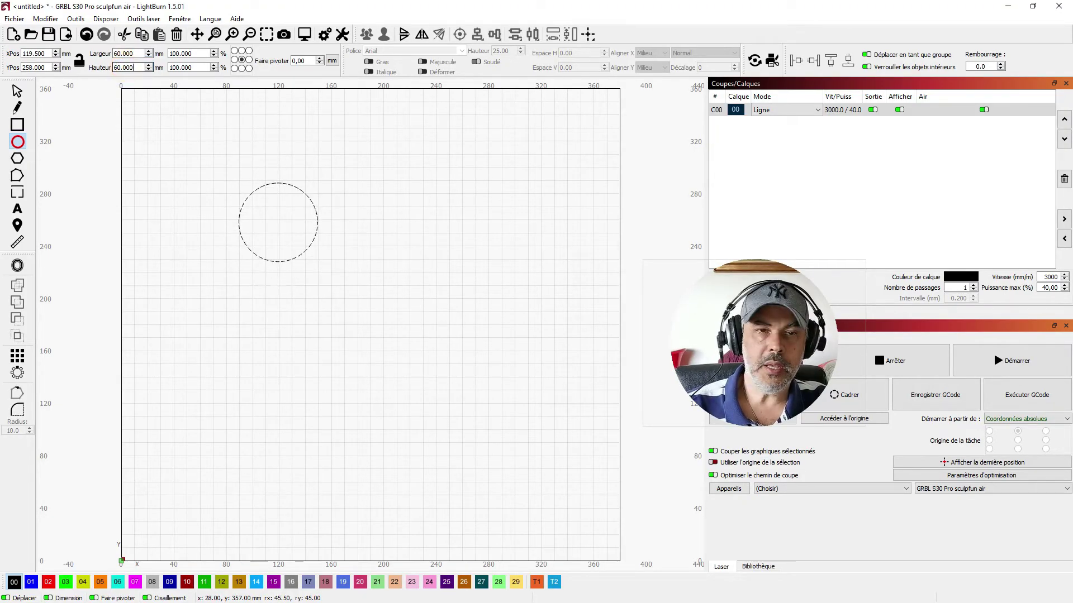
- Review the modes available for layer C00 and keep it on Ligne
scroll(282, 226, up, 3)
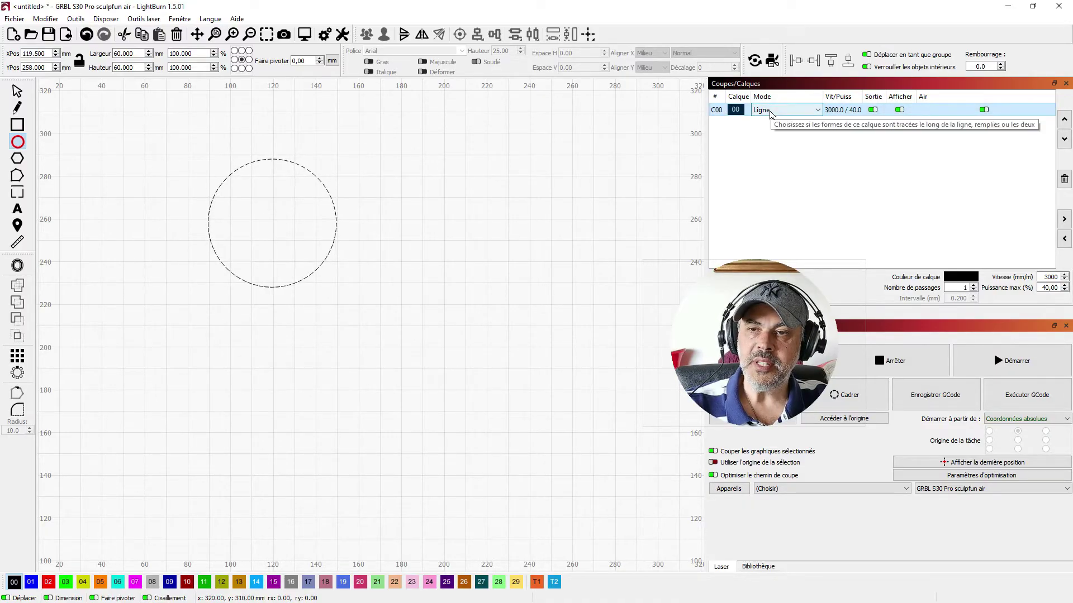
click(796, 115)
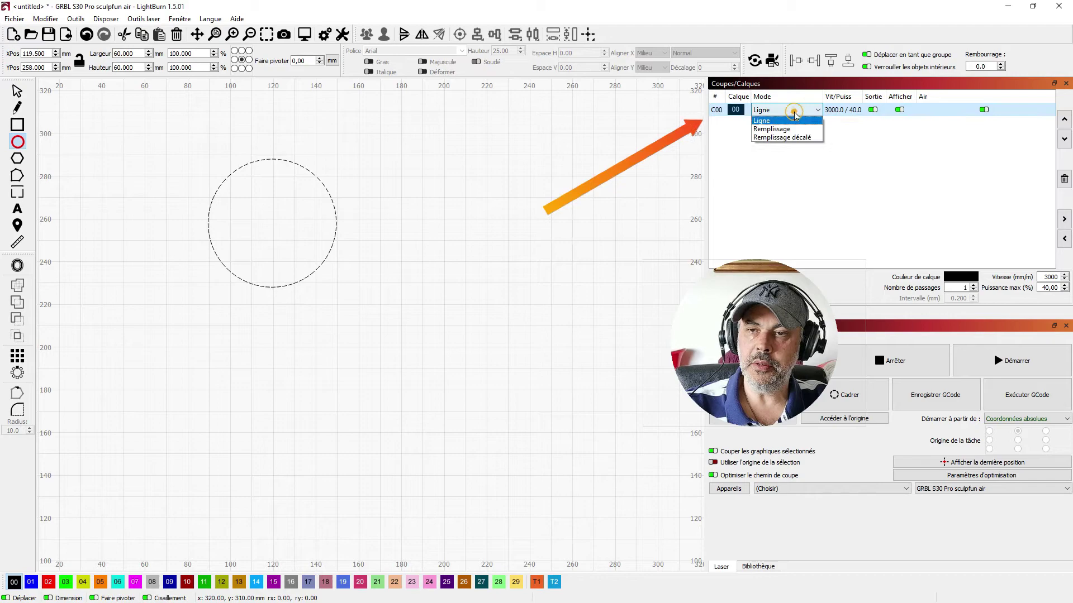
click(796, 115)
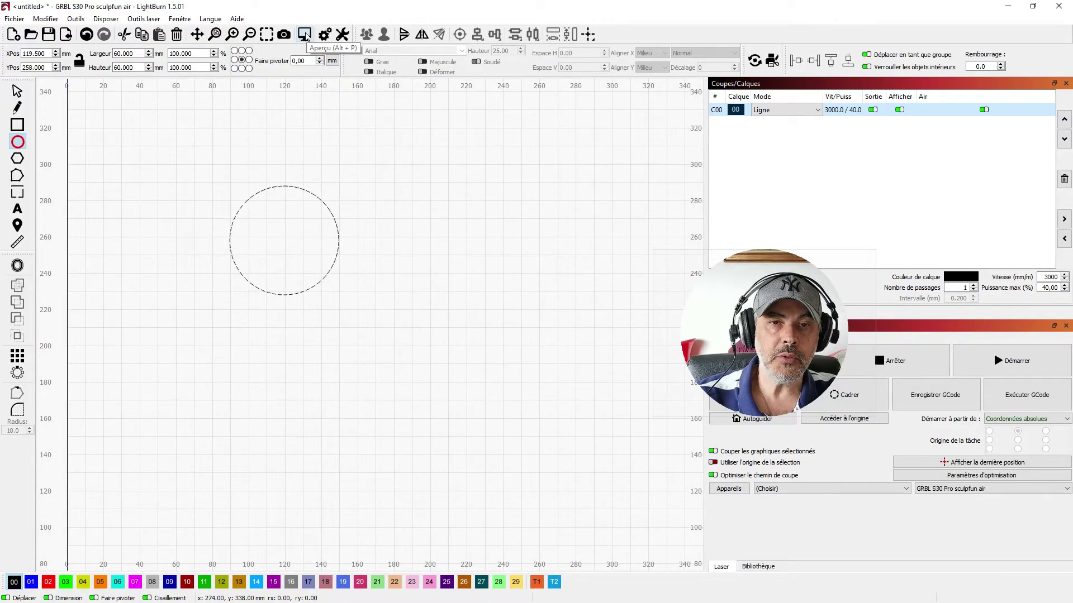
- Preview the circle's cut path and play the simulated laser run
click(305, 34)
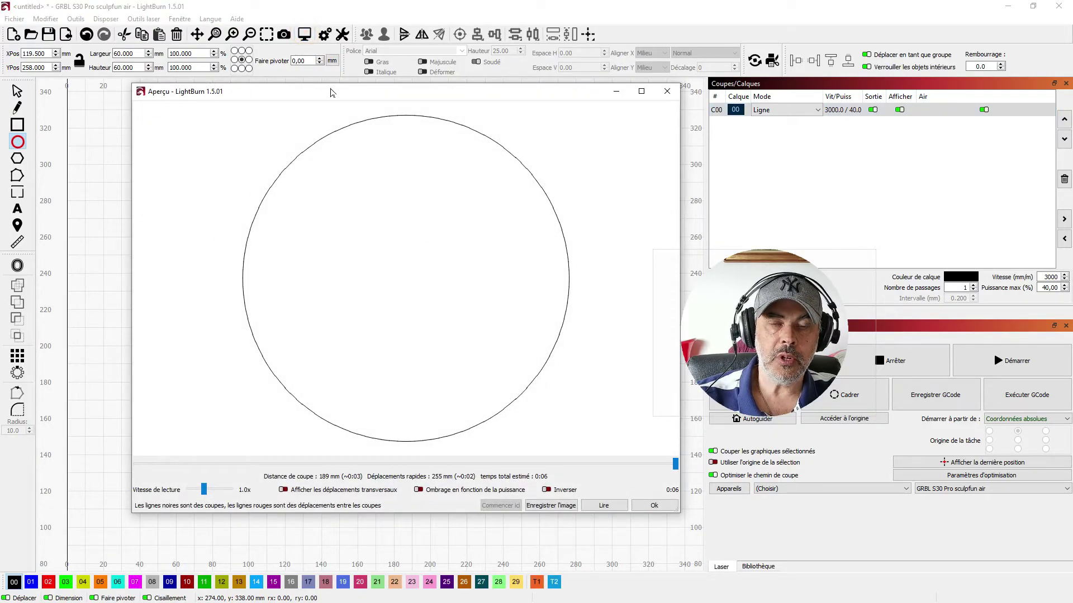
click(330, 87)
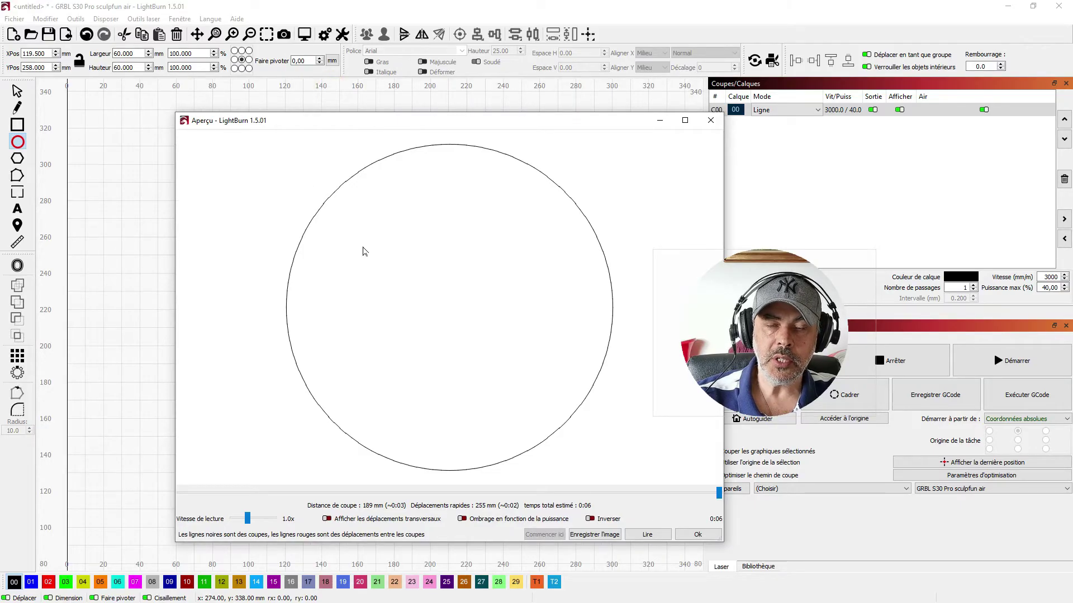
scroll(412, 335, down, 2)
scroll(411, 334, up, 1)
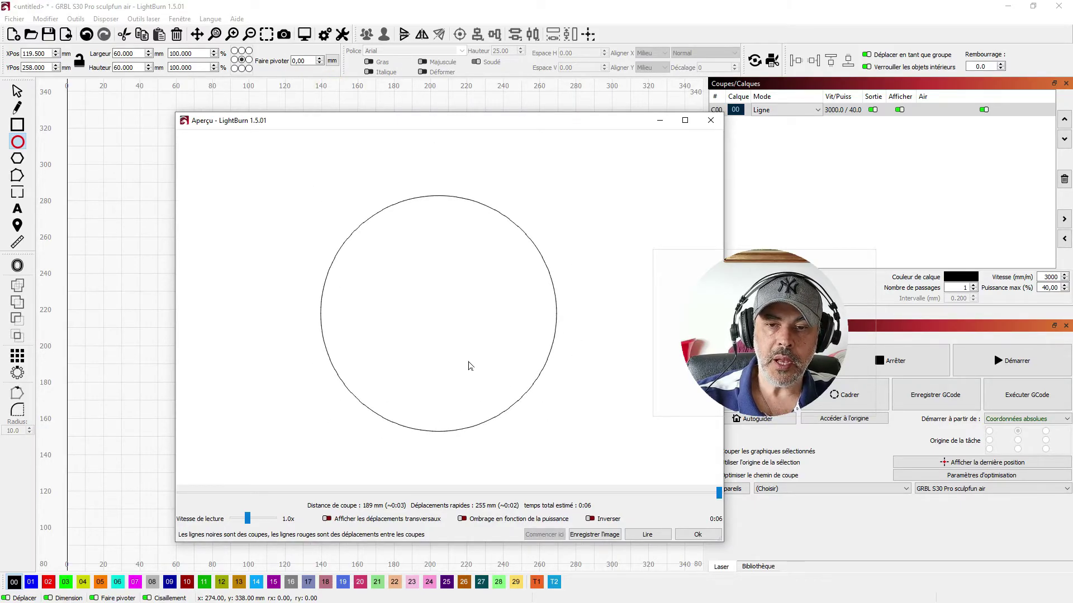
drag(483, 128, 383, 114)
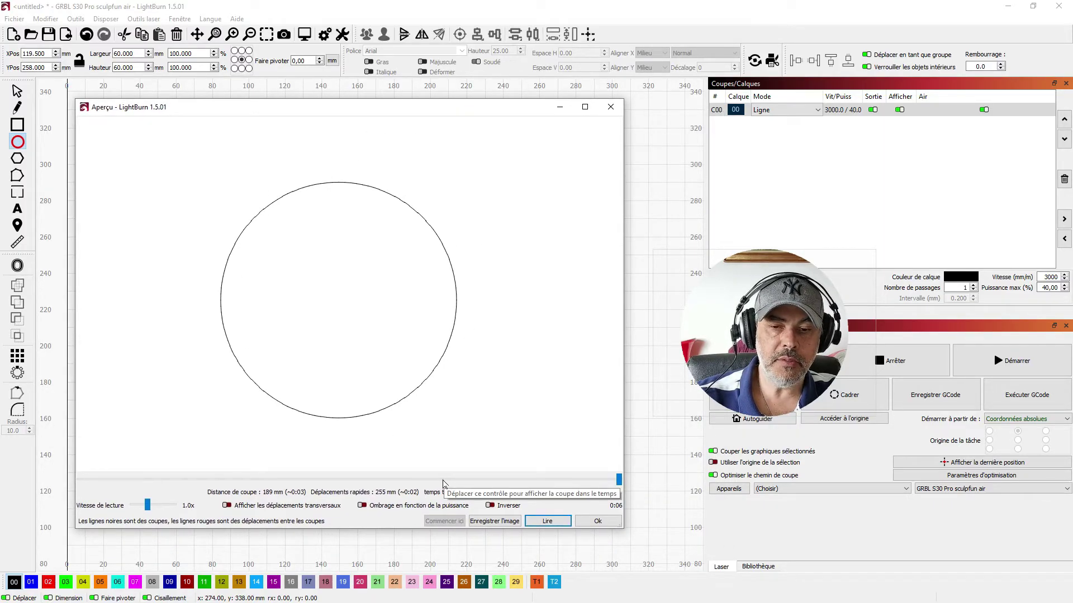
click(547, 522)
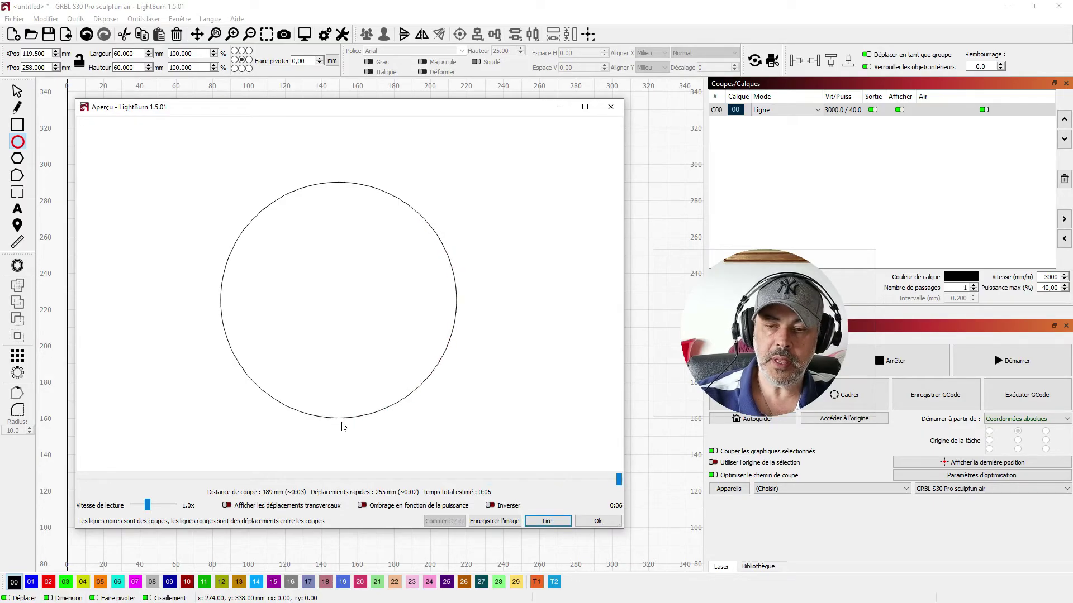
key(Escape)
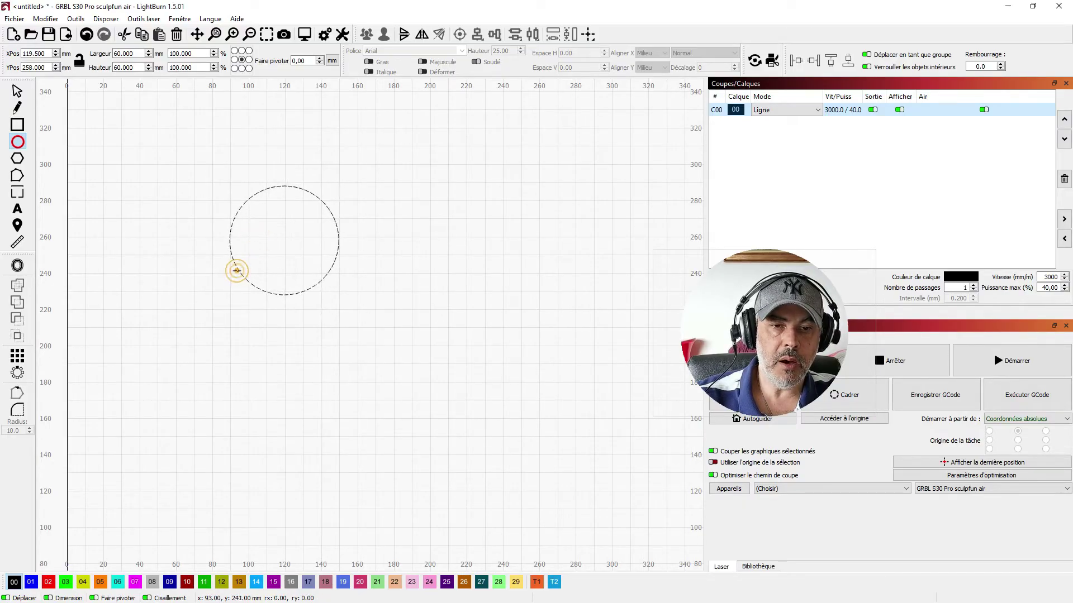
- Switch the circle's layer C00 to the Remplissage mode
click(788, 115)
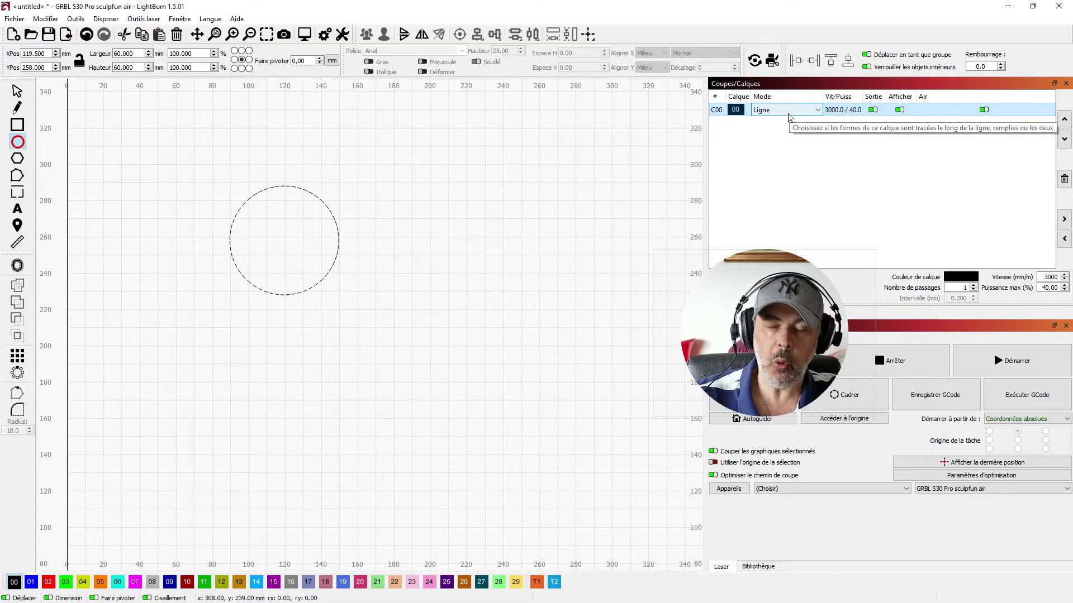
click(789, 115)
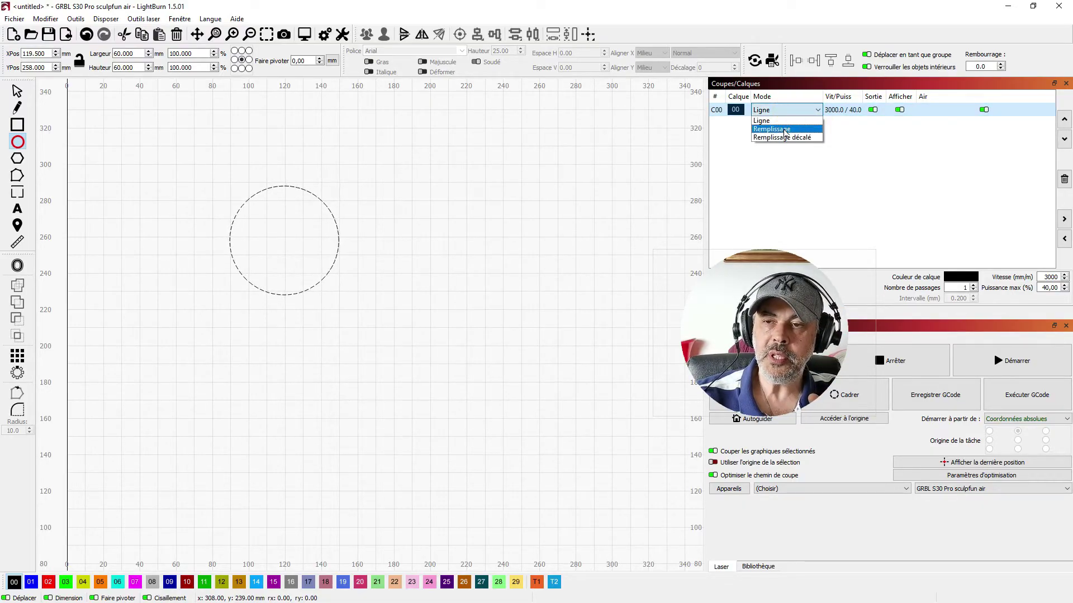
click(784, 133)
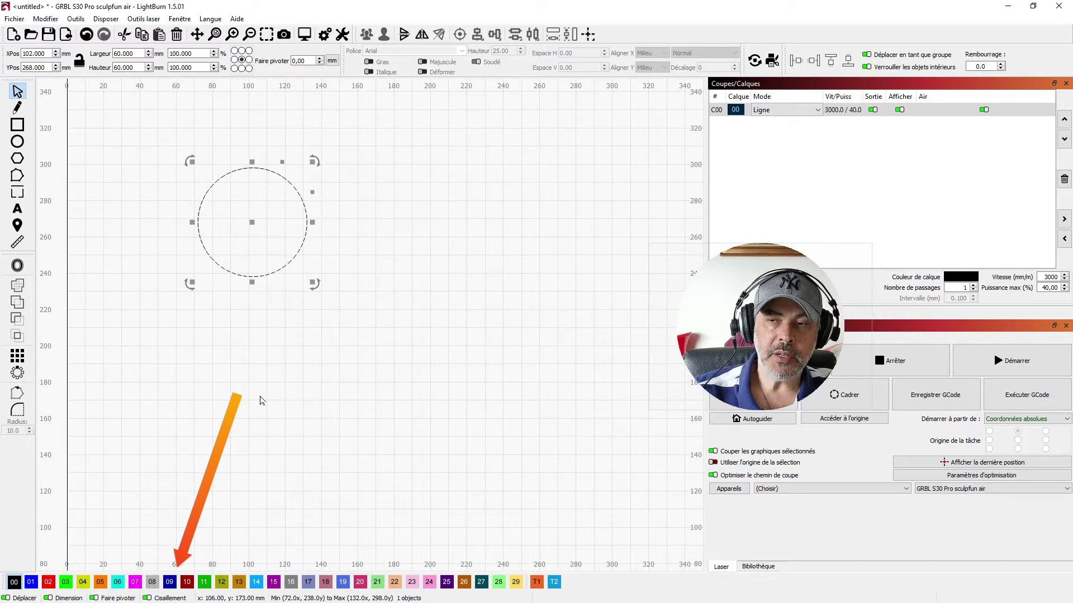
- Choose Ligne as the mode of layer C00 for the selected circle
click(782, 110)
click(782, 111)
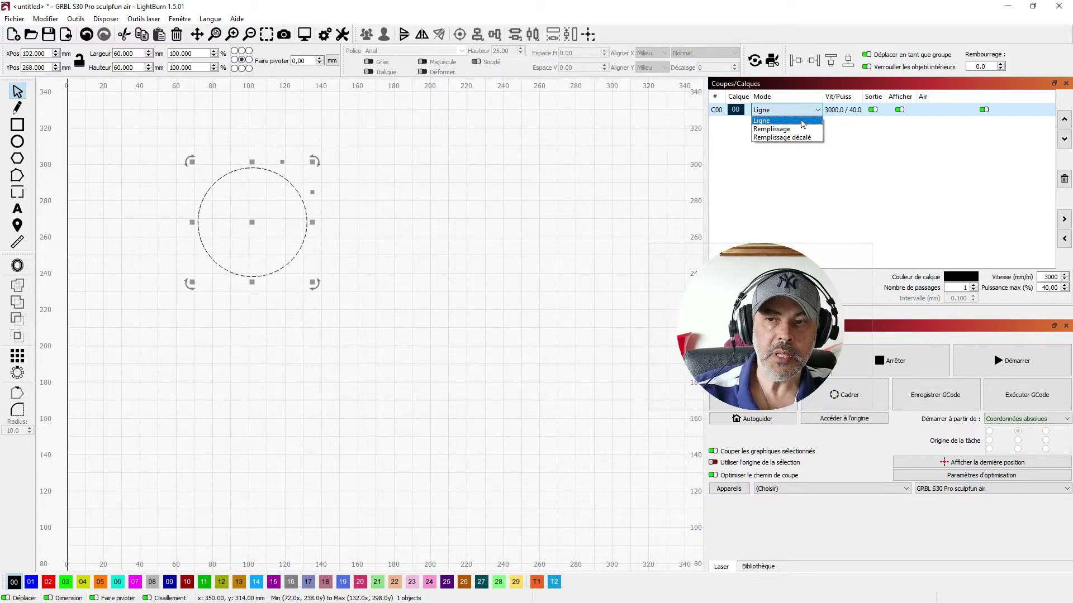
click(780, 124)
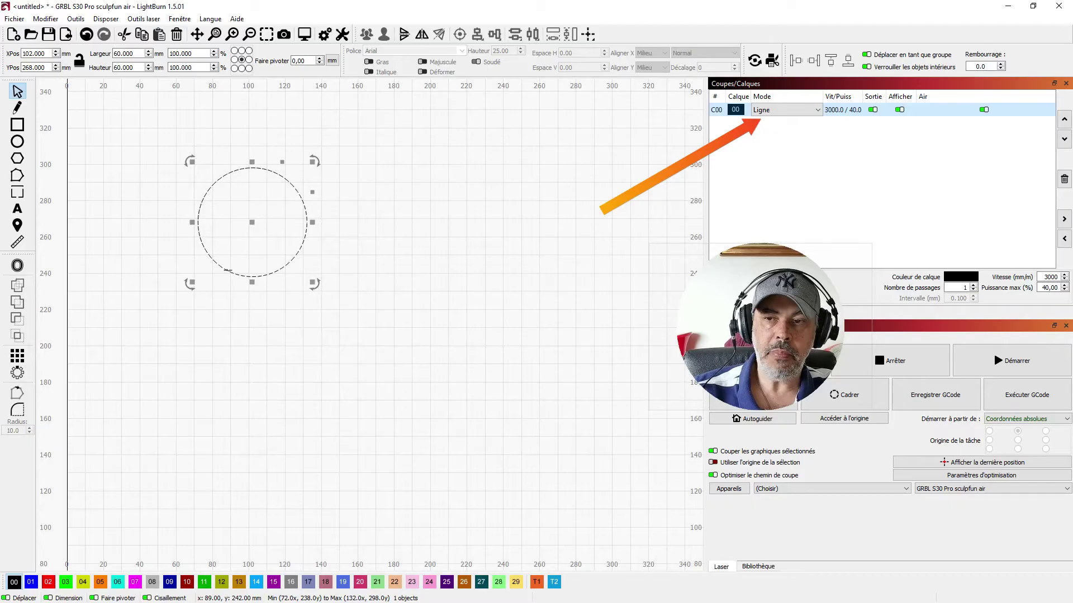
- Assign the selected circle to layer 02, review that layer's available modes and keep it on Ligne
click(48, 583)
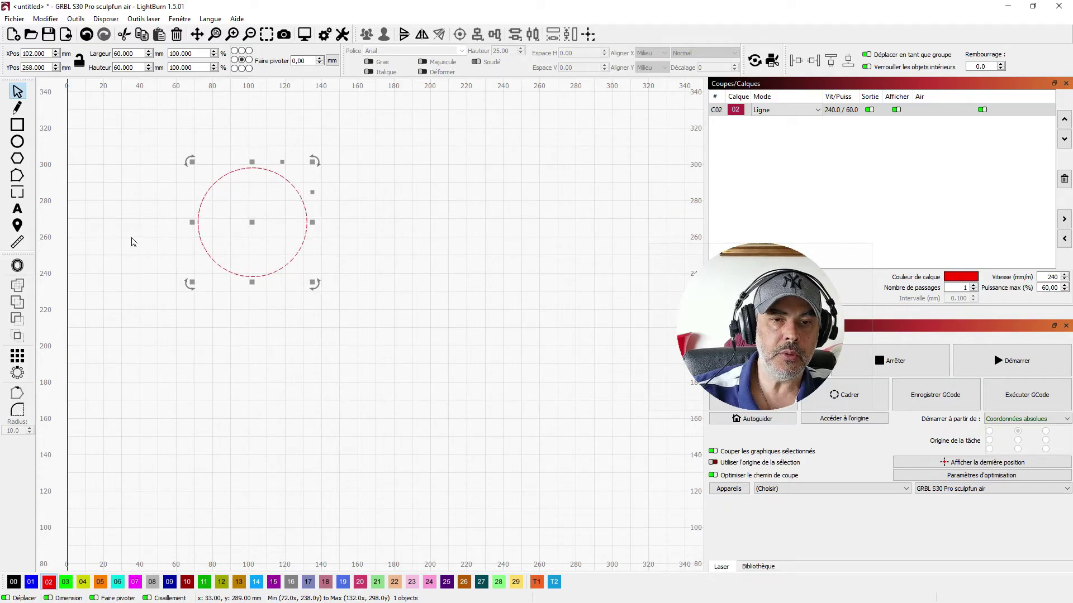
click(787, 110)
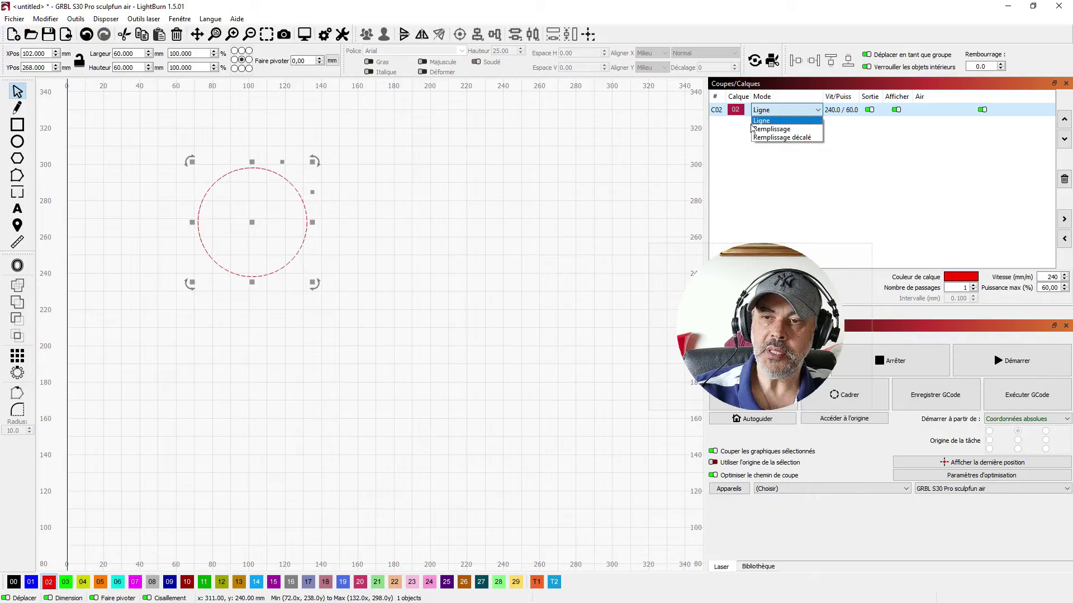
click(789, 107)
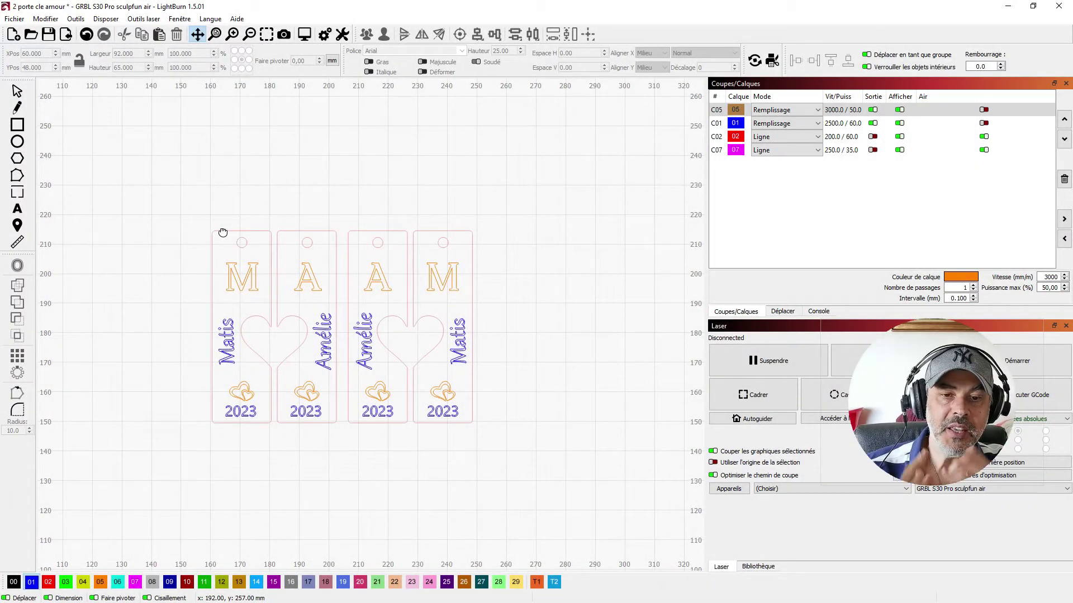
- Examine the key tags of the "2 porte cle amour" project, selecting and deselecting the first grouped pair
scroll(236, 235, up, 1)
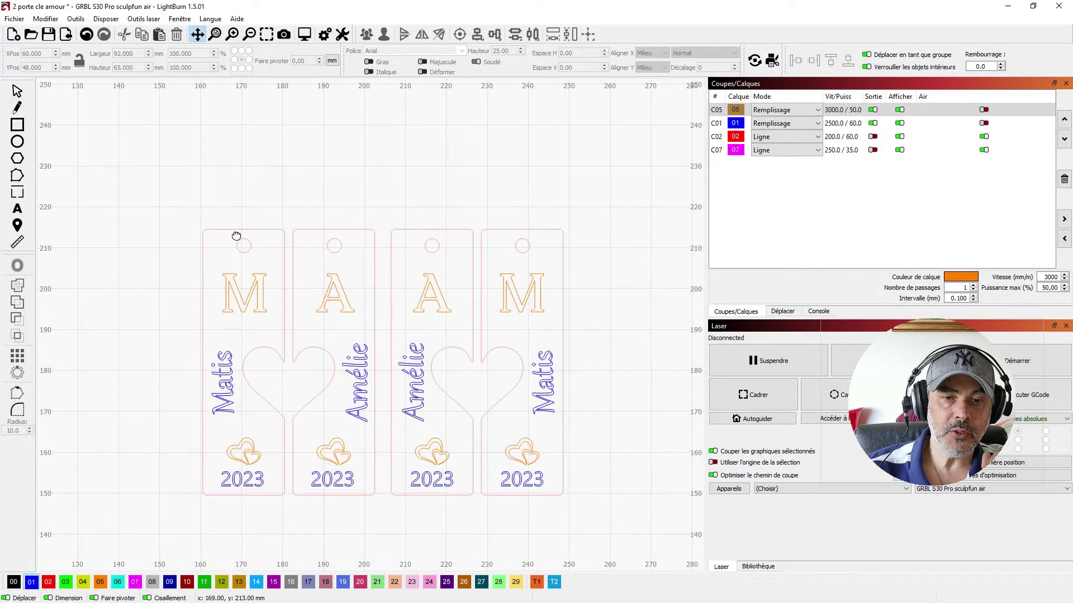
scroll(236, 235, down, 2)
scroll(411, 447, up, 2)
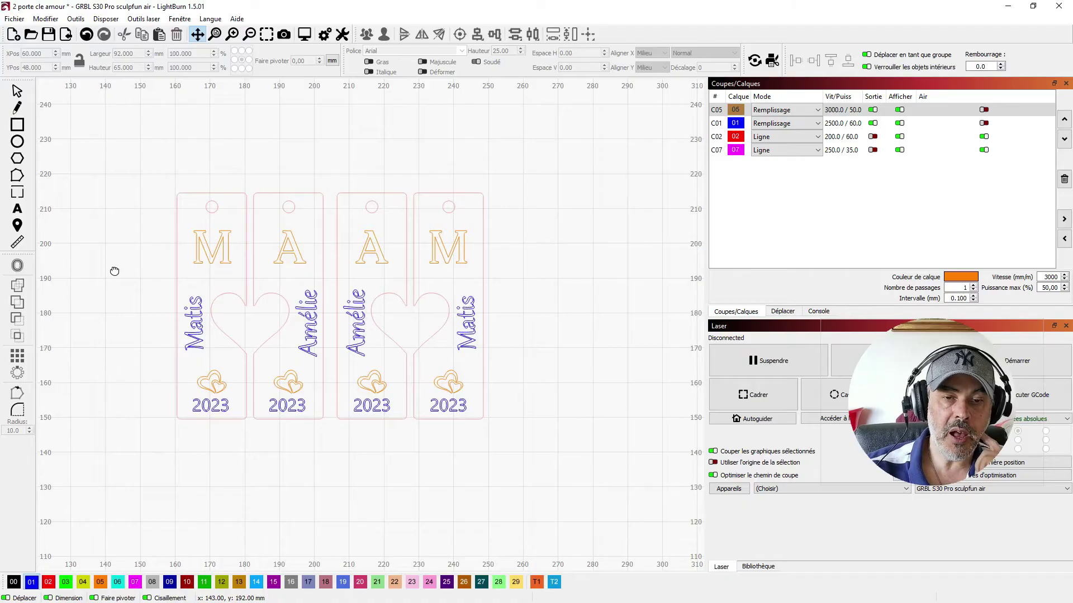
click(17, 91)
click(176, 239)
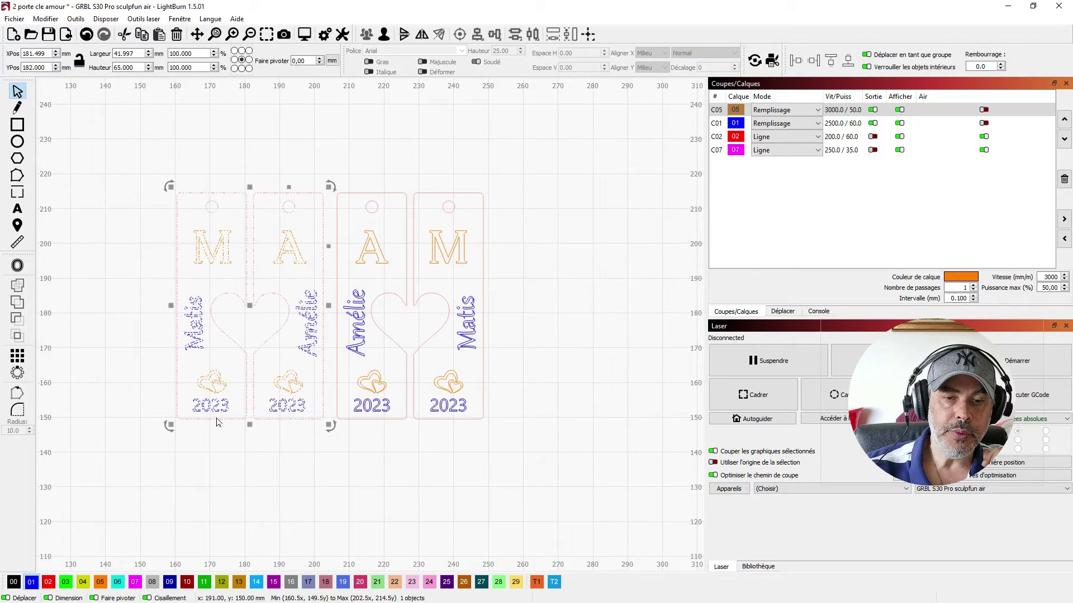
click(124, 268)
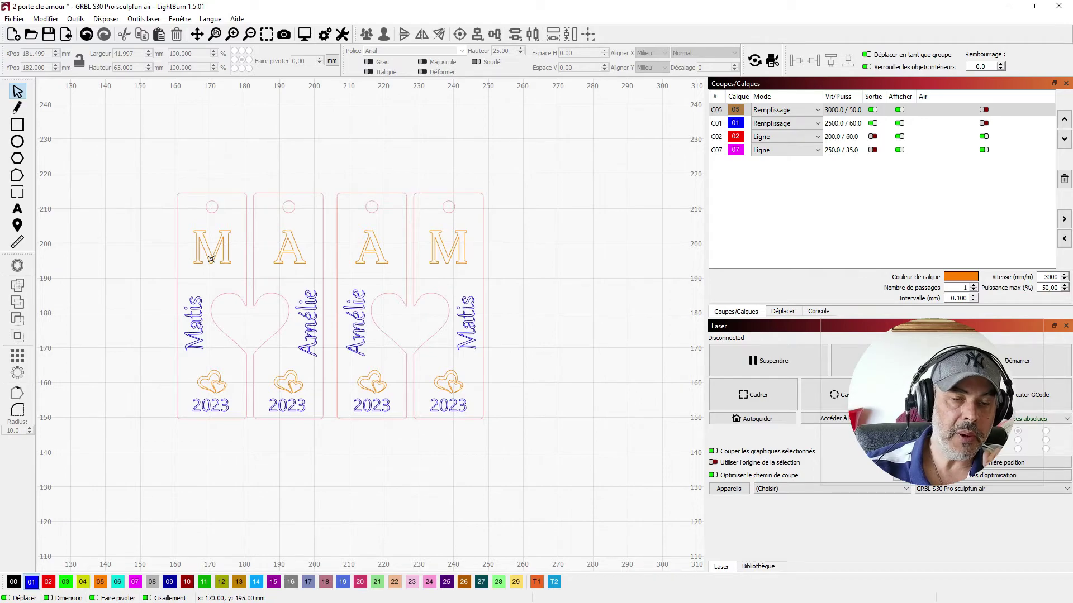
click(195, 337)
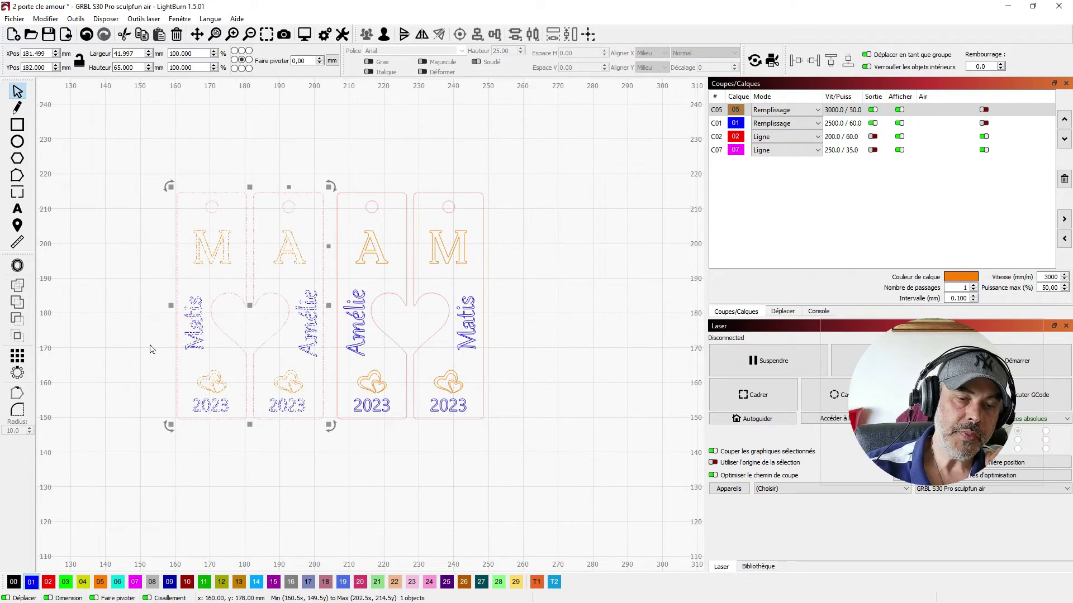
click(117, 366)
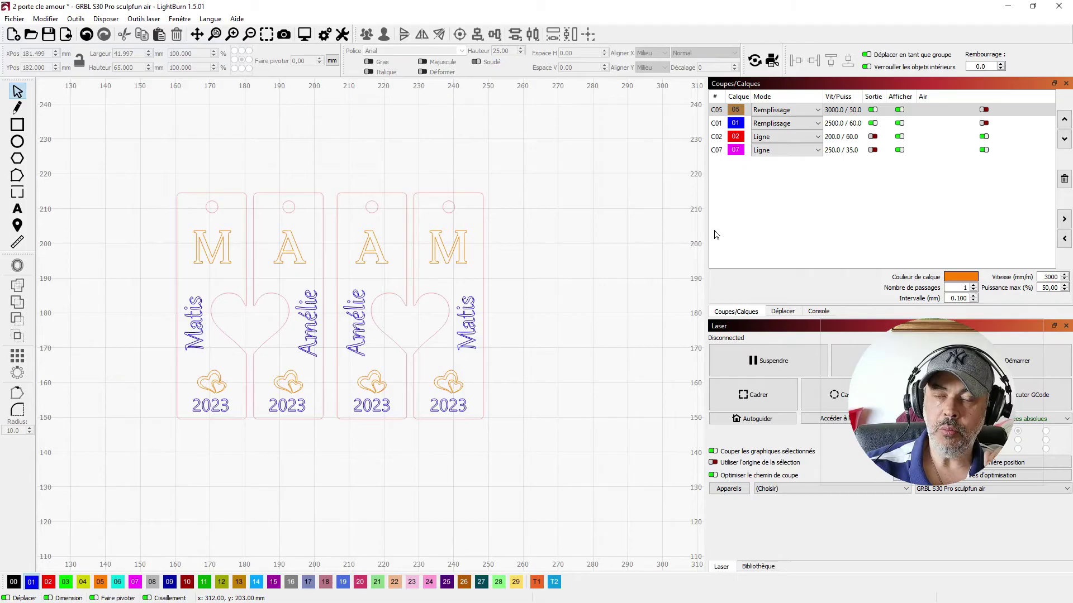
- Review the settings of layers C01, C02 and C07 and inspect the second grouped pair of key tags
click(736, 122)
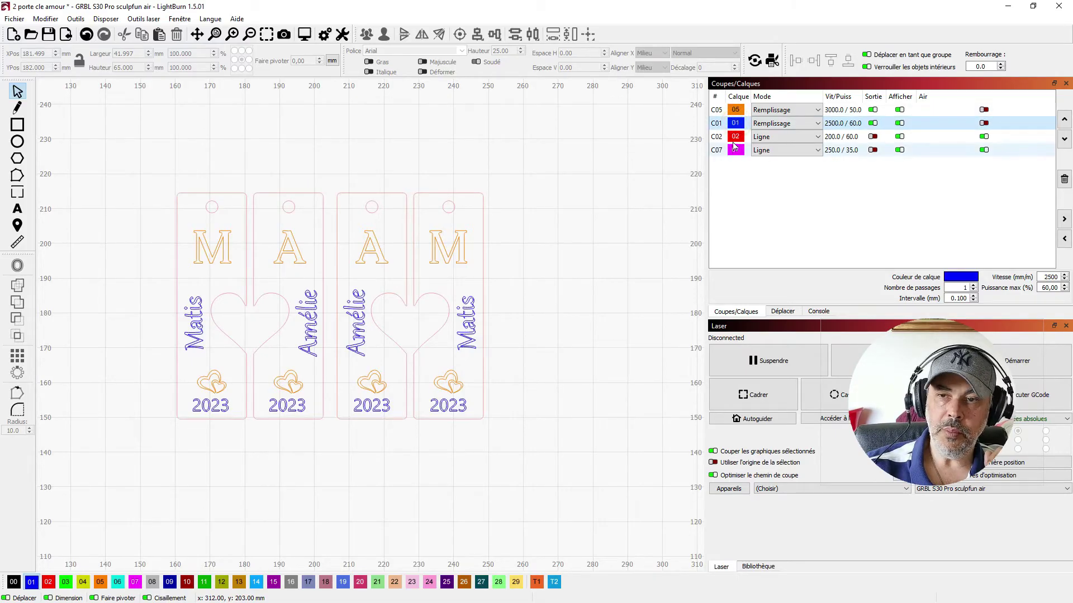
click(735, 139)
click(735, 150)
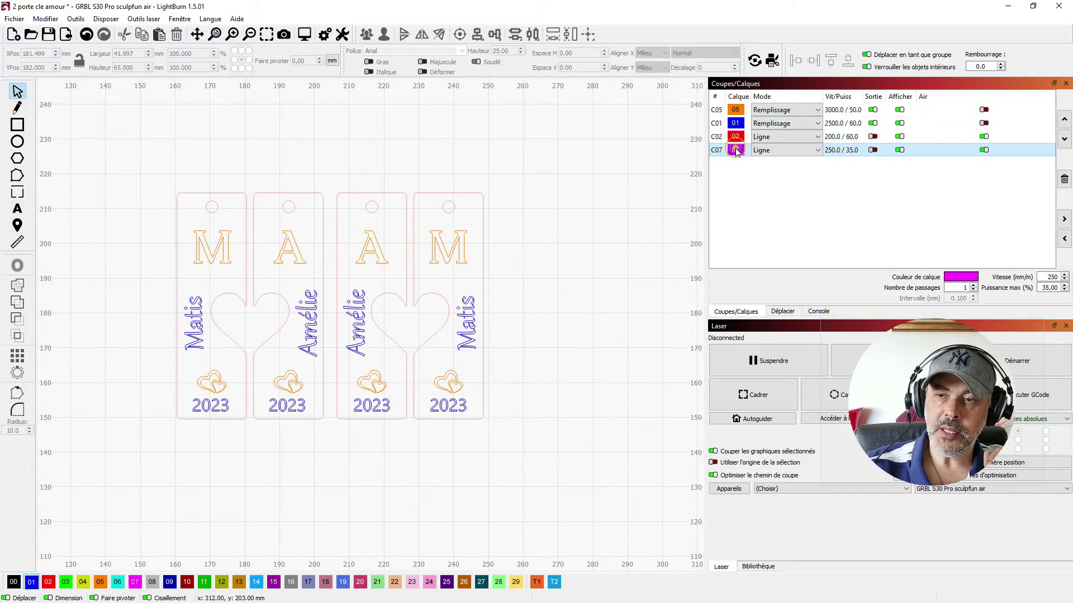
click(789, 152)
click(789, 152)
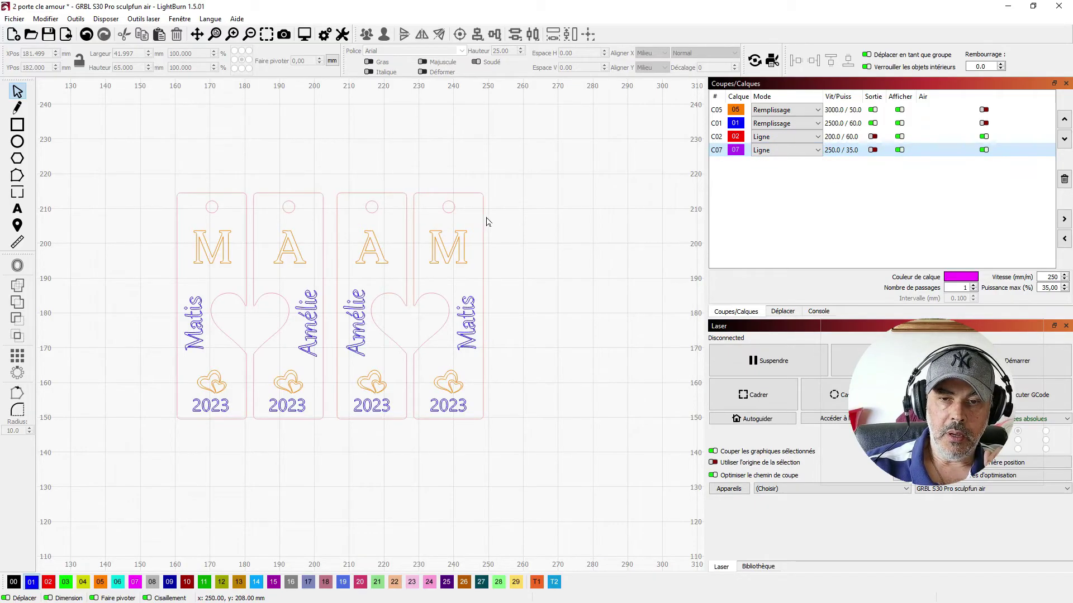
click(455, 213)
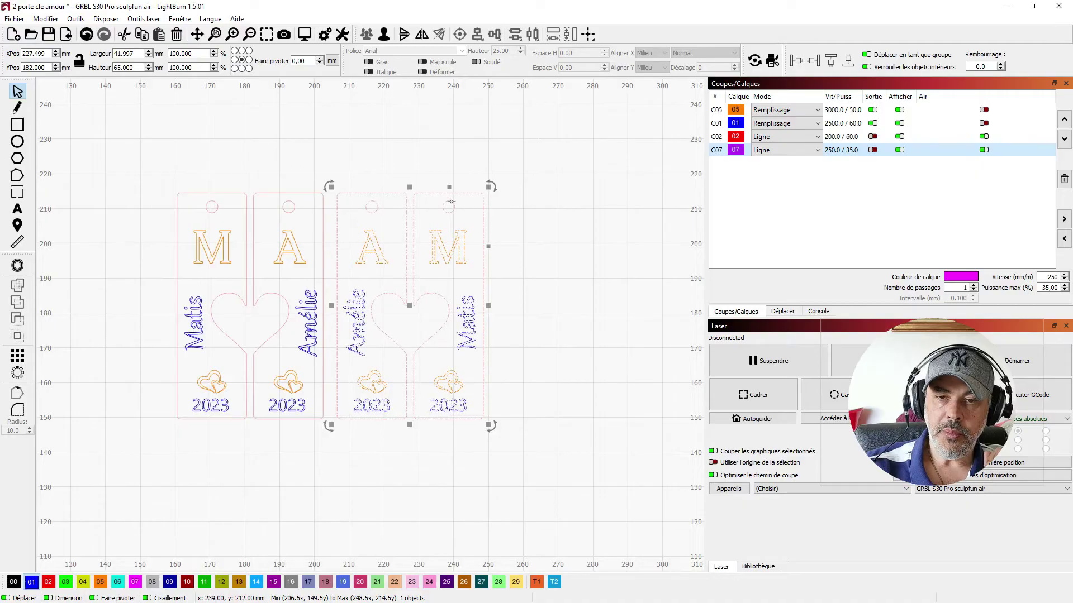
click(495, 220)
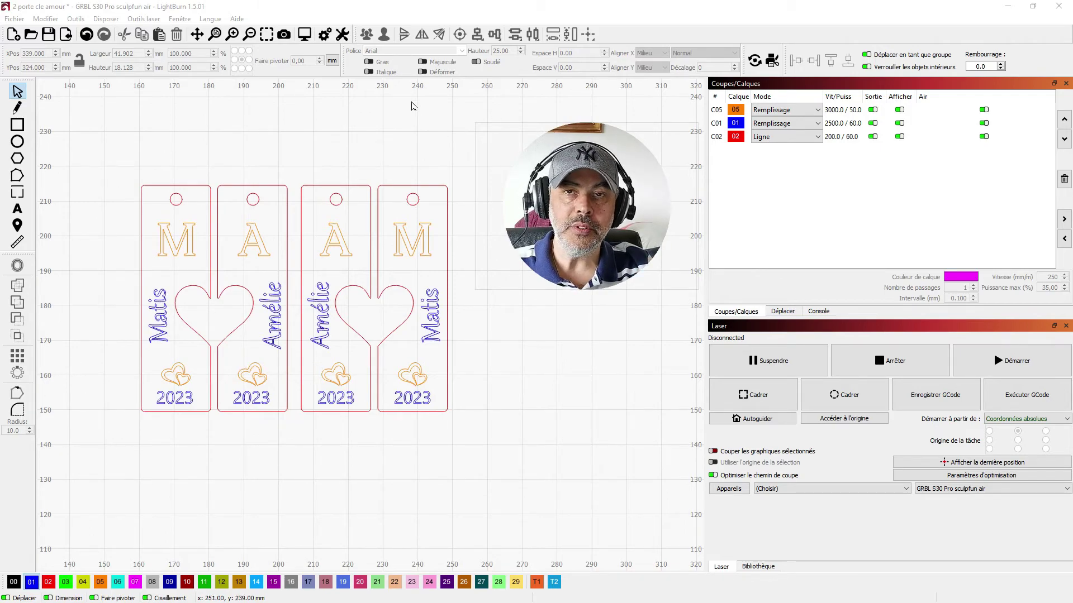
- Preview the complete key tag job with layers C05, C01 and C02, and close the preview
click(304, 35)
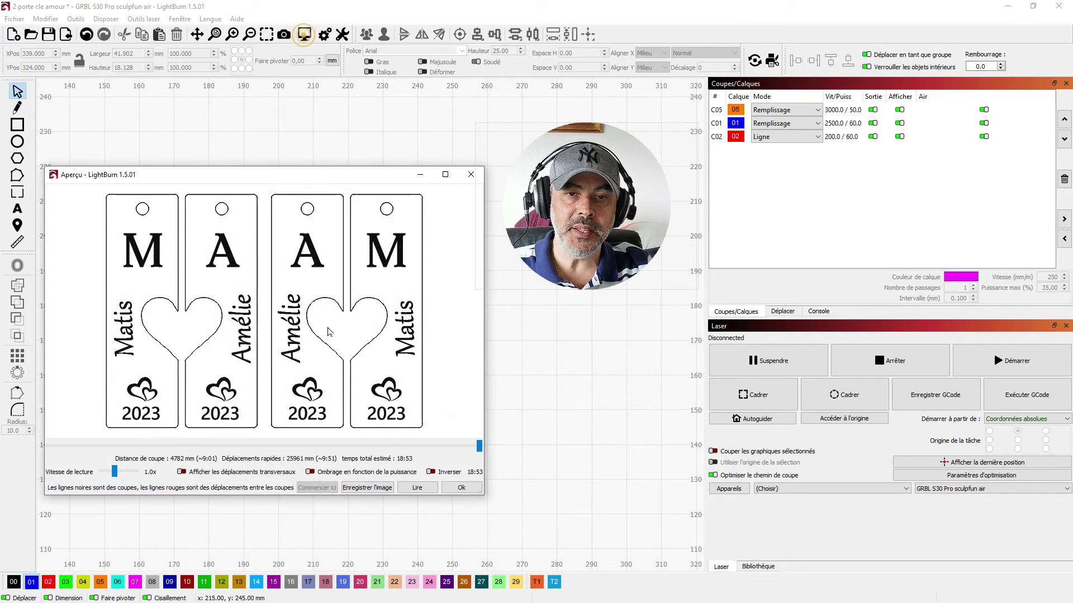
drag(273, 174, 388, 164)
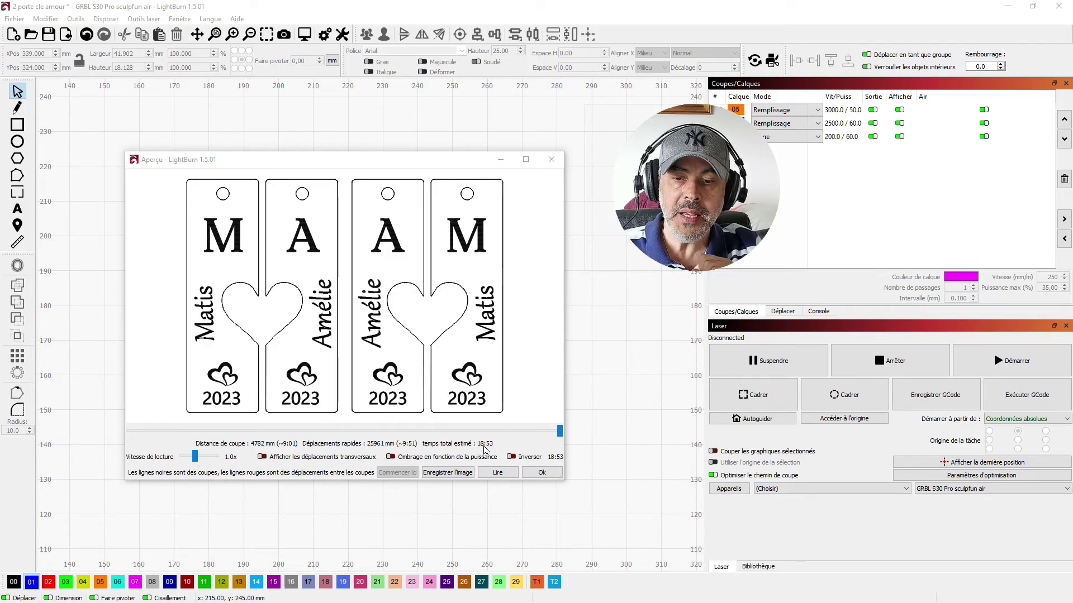
click(541, 472)
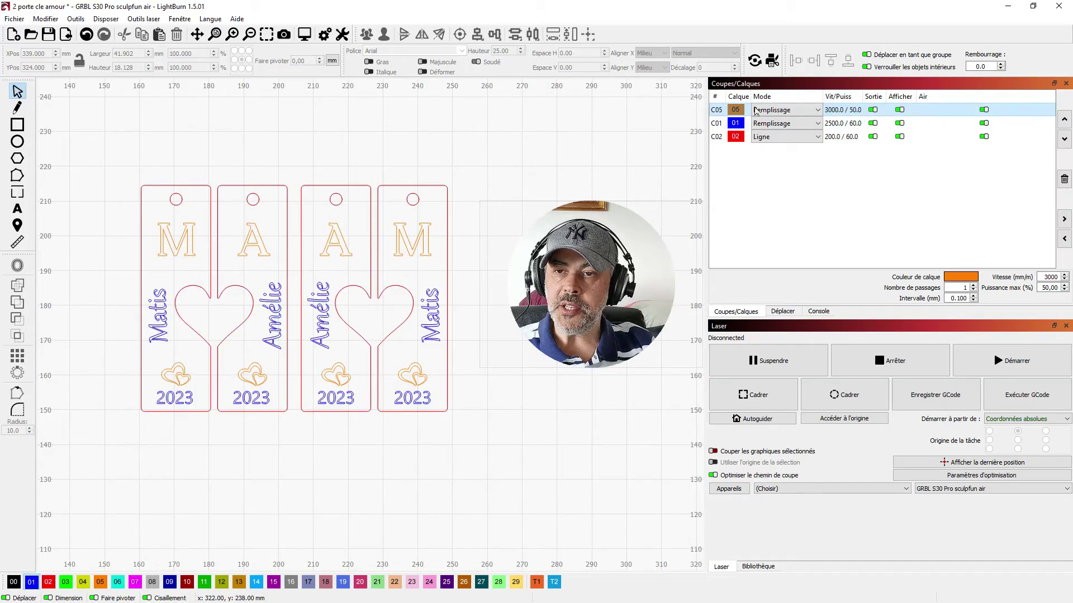
- Move layer C05 down to the end of the cut order, below layers C01 and C02
click(1064, 139)
click(1064, 139)
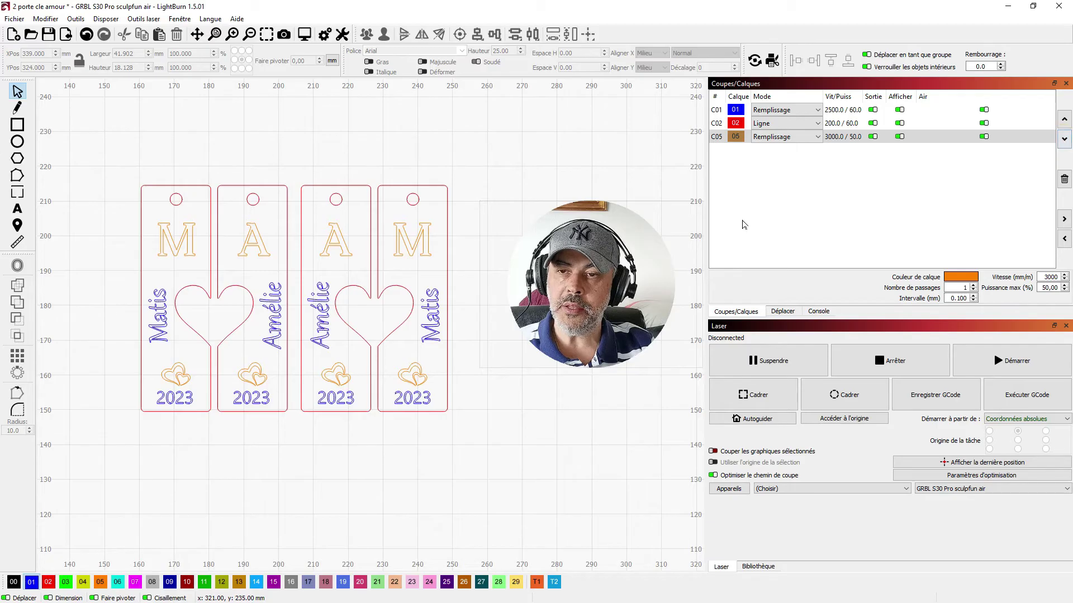
click(728, 139)
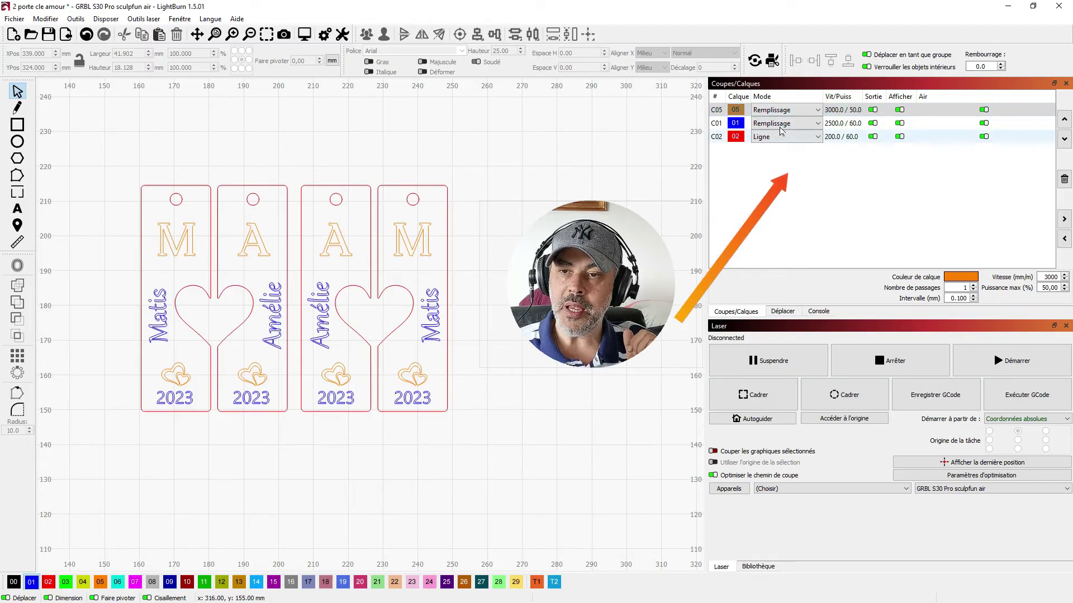
- Move layer C01 down one place in the cut order and back up between C05 and C02
click(838, 123)
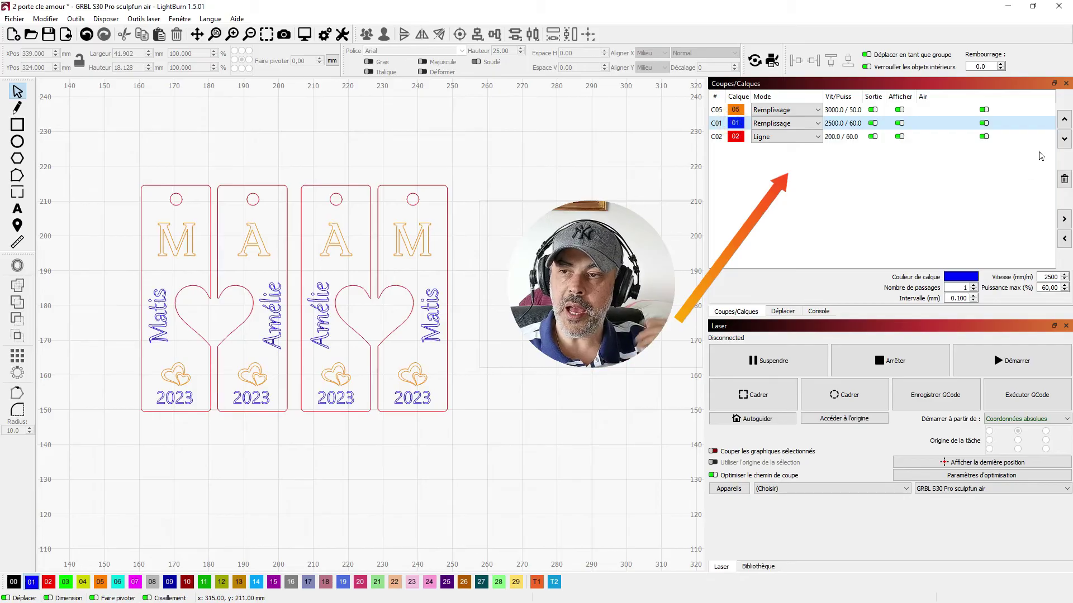
click(1064, 139)
click(1064, 119)
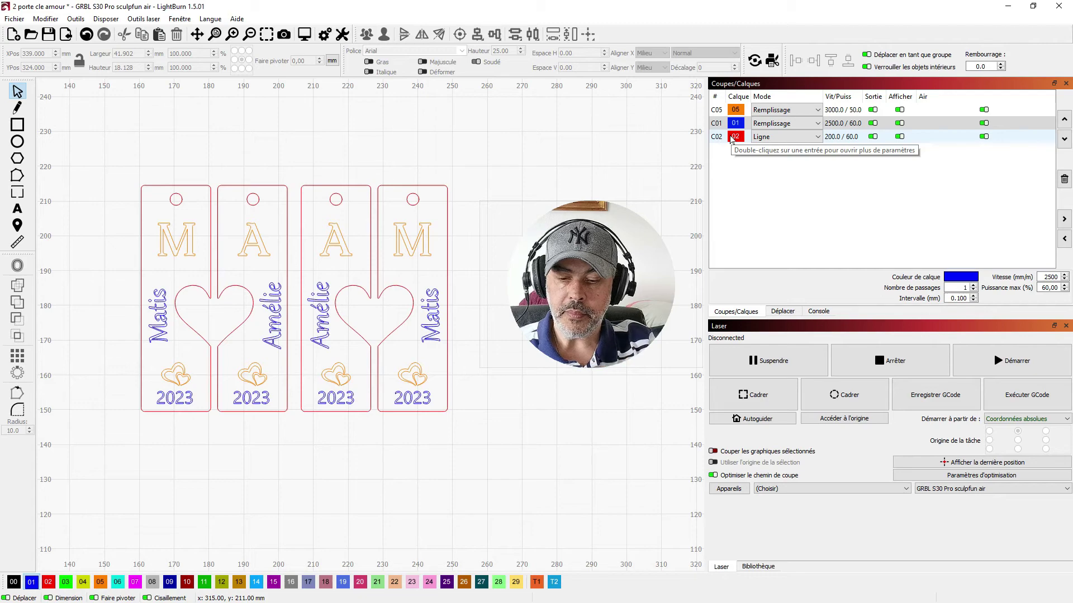
- Turn the output of layers C05, C01 and C02 off and back on
click(876, 113)
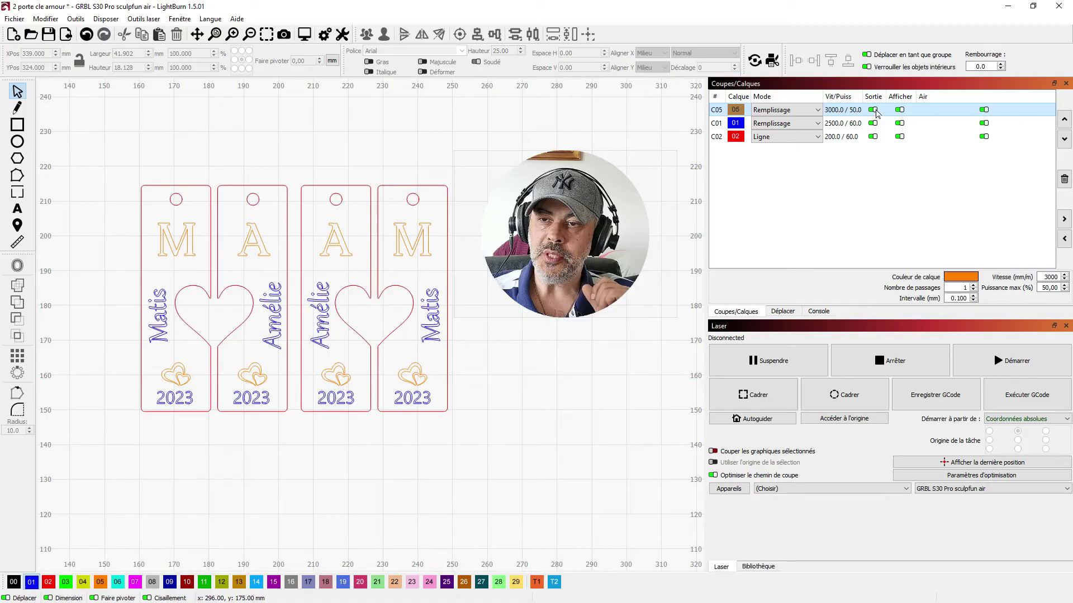
click(874, 110)
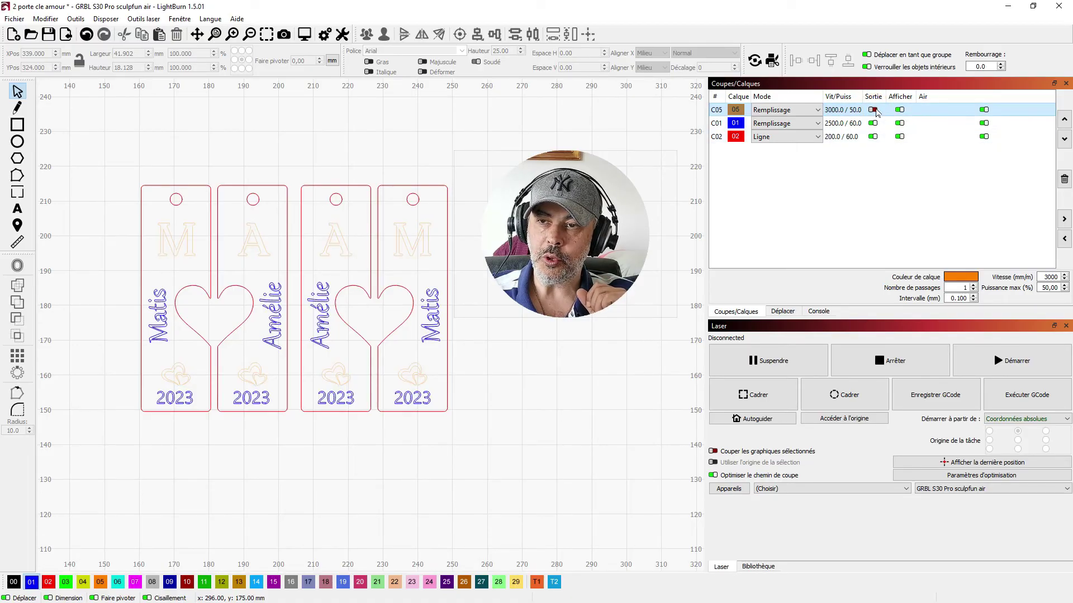
click(872, 123)
click(872, 137)
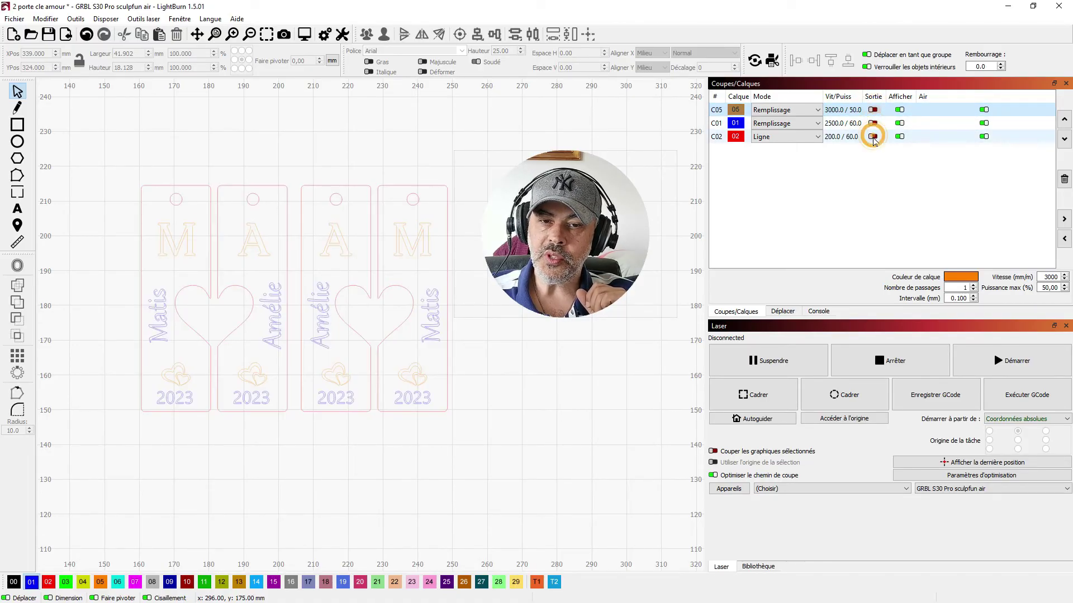
click(873, 136)
click(872, 123)
click(873, 110)
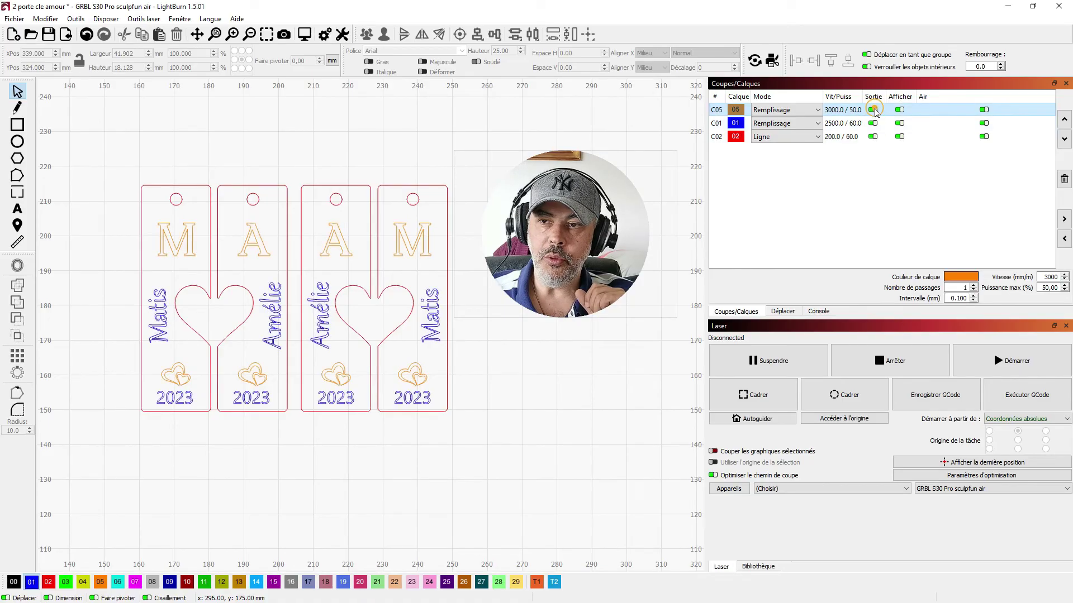
- Turn off the output of layer C05, preview the key tag job and close the preview
click(873, 110)
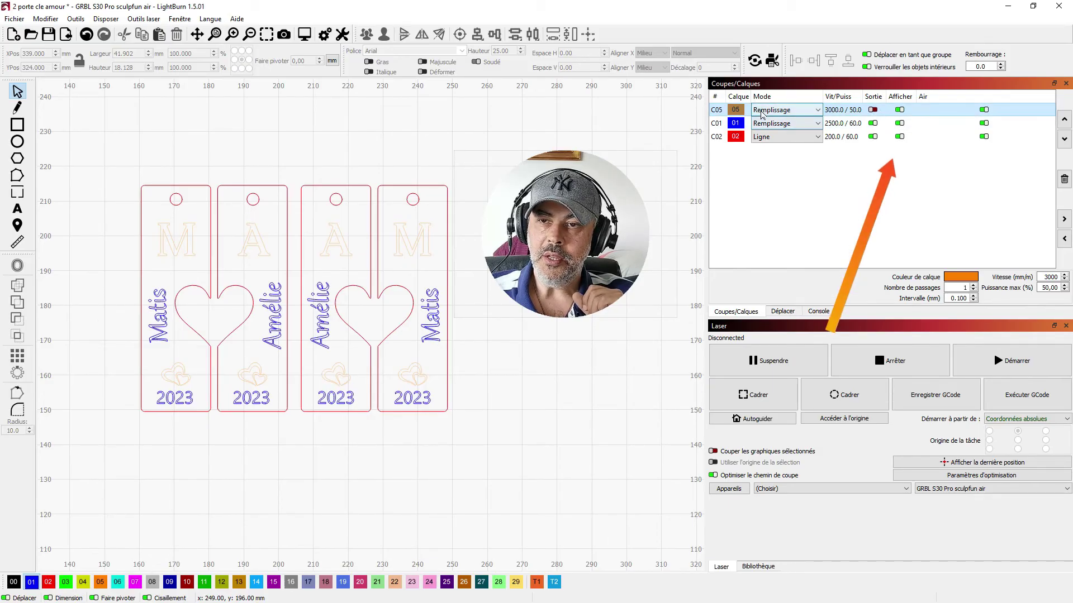
click(304, 34)
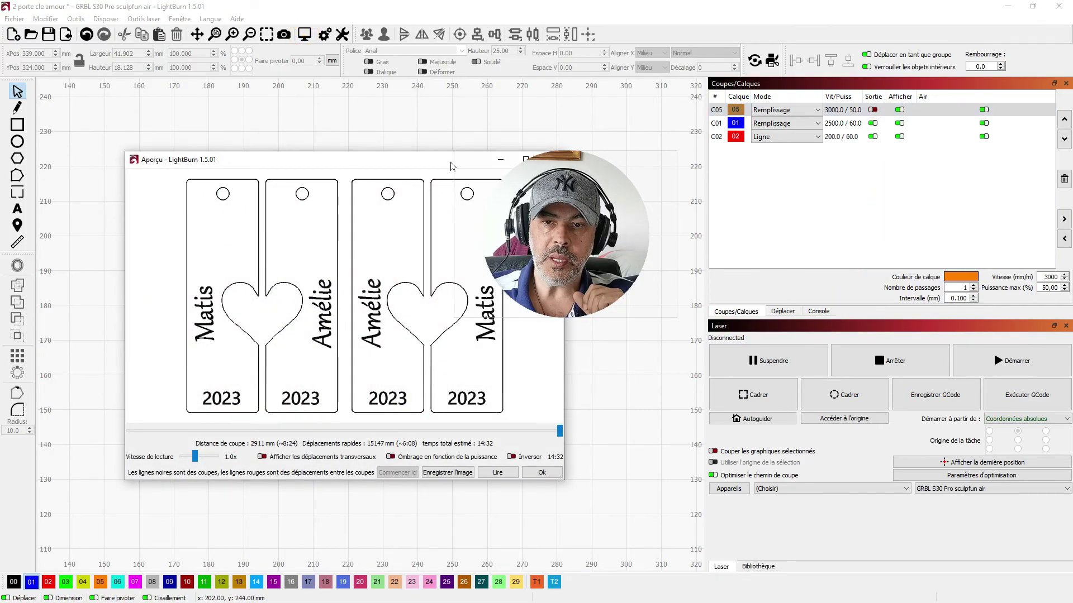
drag(450, 162, 386, 170)
click(488, 167)
- Hide layer C05 in the workspace and preview the job with its output enabled
click(900, 110)
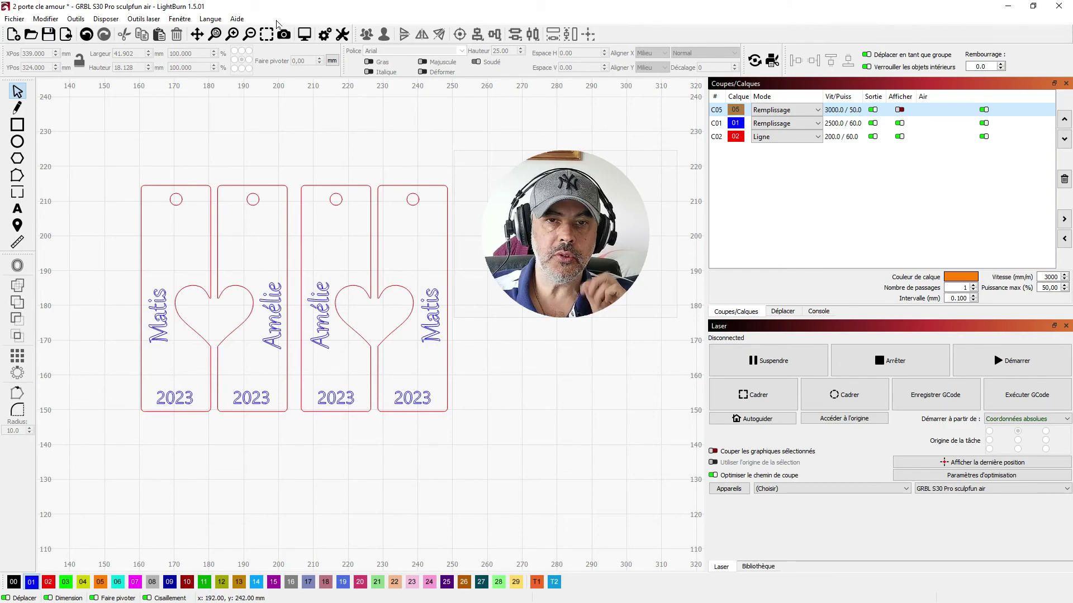
click(304, 34)
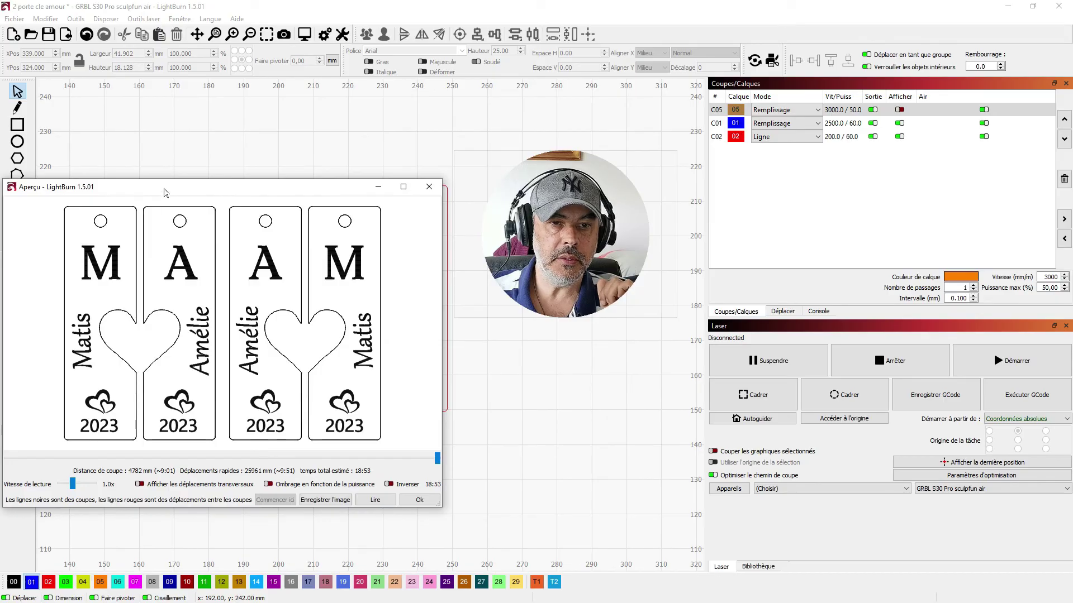
drag(165, 192, 205, 183)
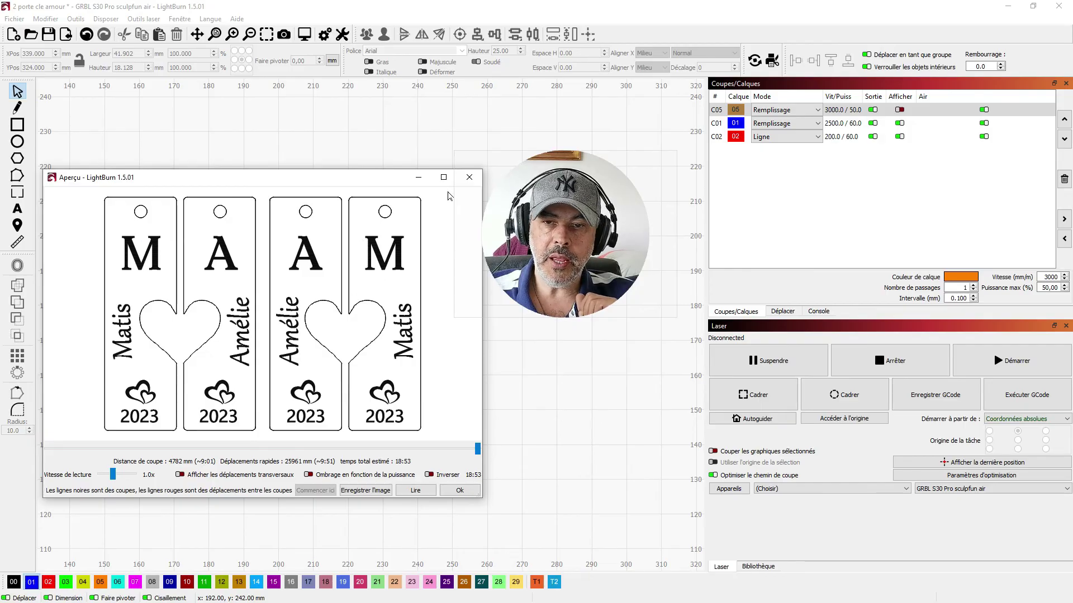
- Turn the air assist of layers C05, C01 and C02 off and back on
click(983, 110)
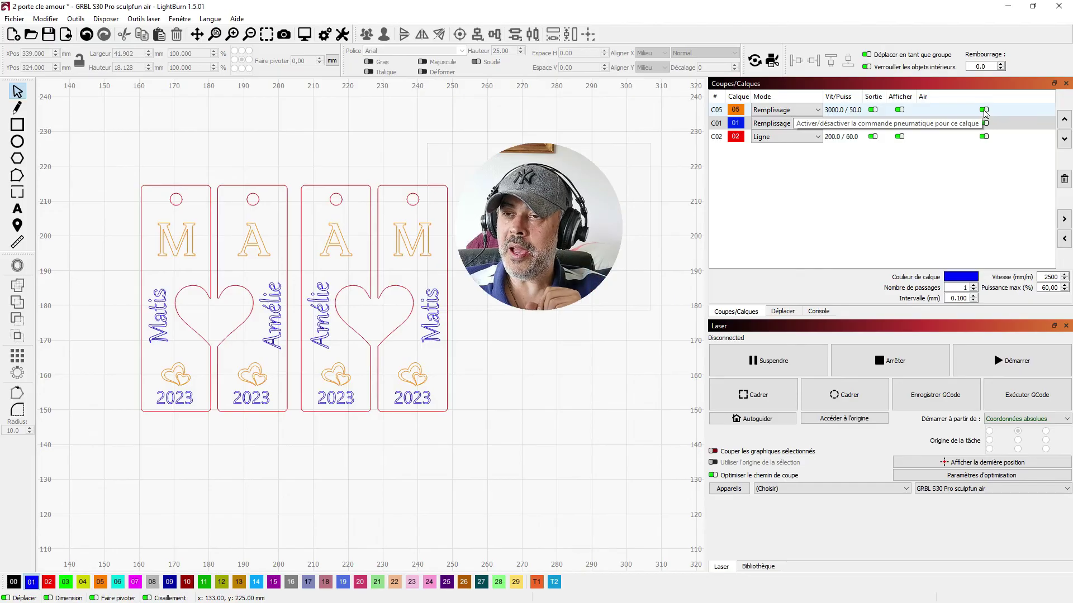
click(984, 110)
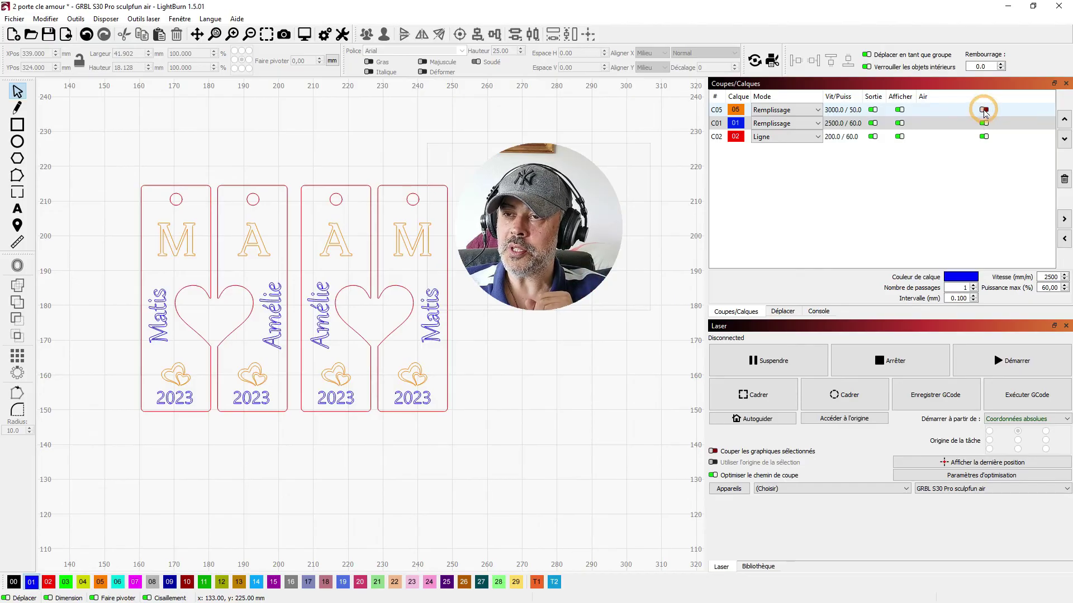
click(984, 124)
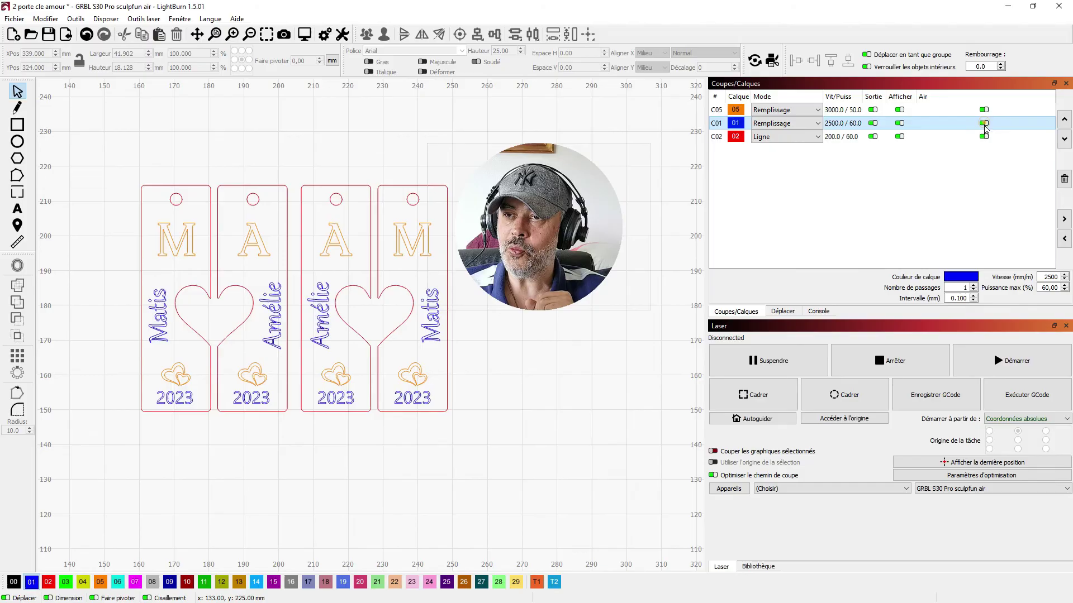
click(984, 138)
click(984, 138)
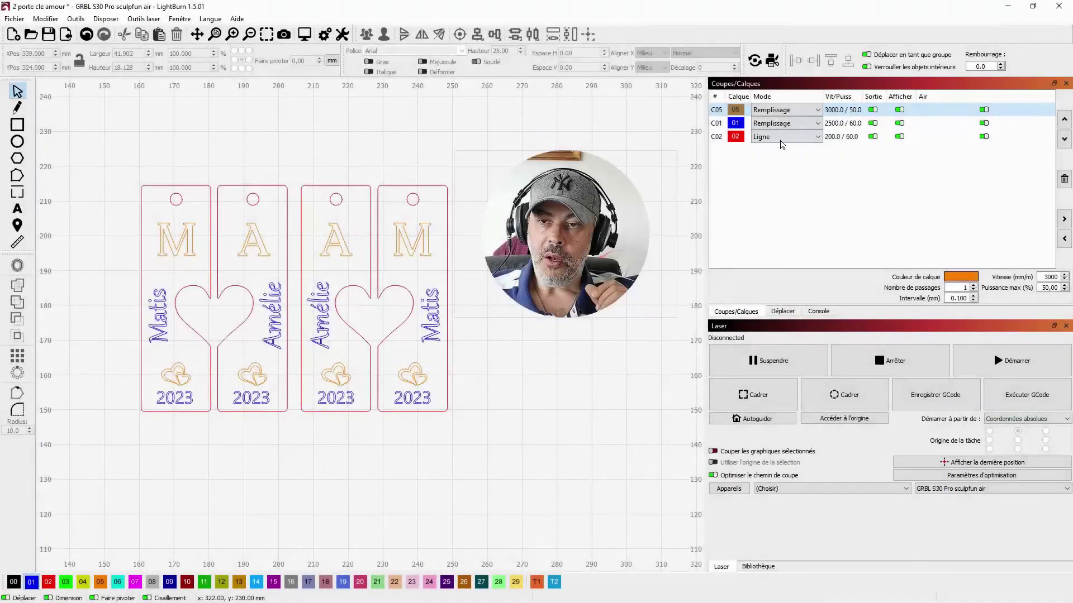
- Open the cut settings of layer C05, examine its speed and maximum power, and close them without changes
double_click(735, 111)
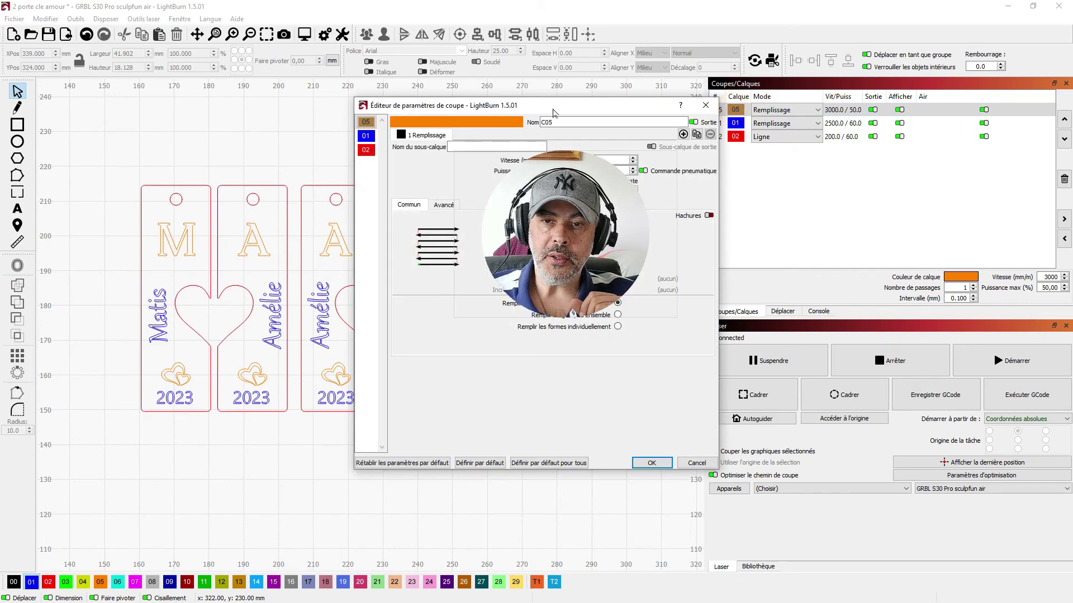
drag(552, 111, 281, 103)
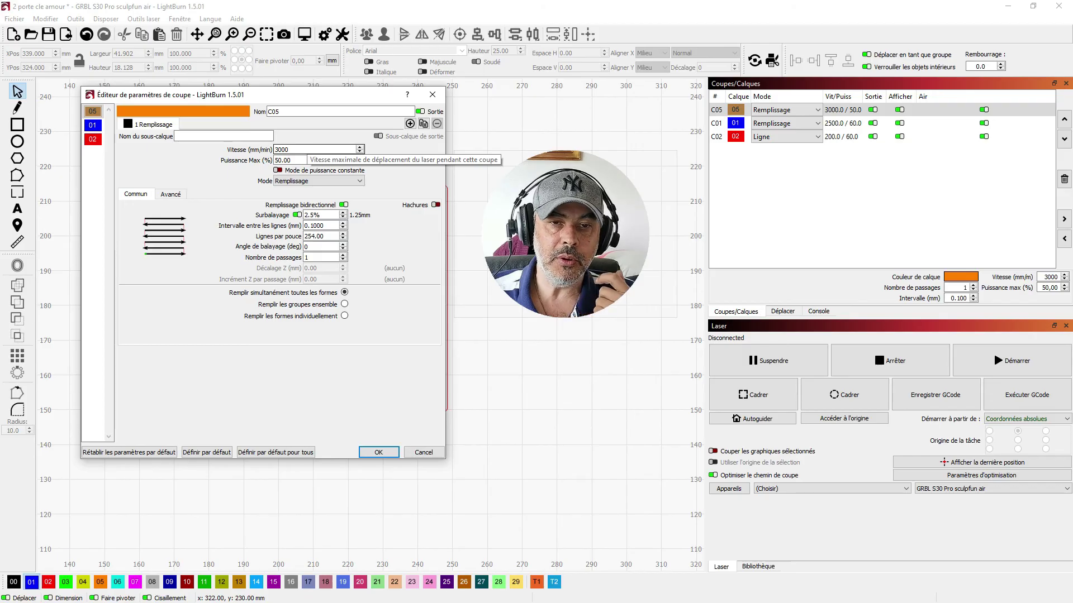
double_click(291, 150)
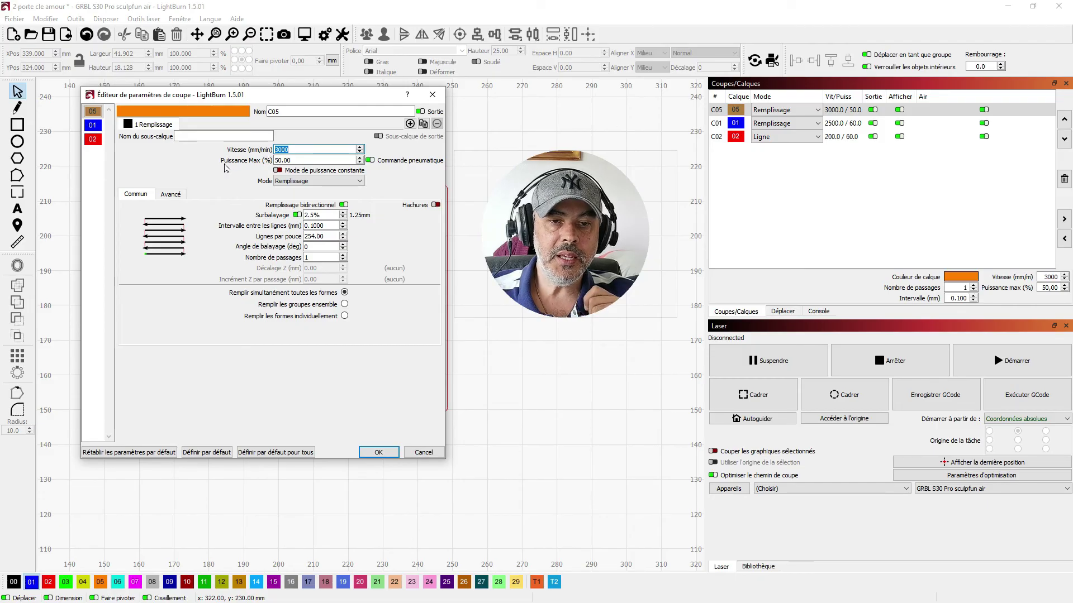
double_click(283, 160)
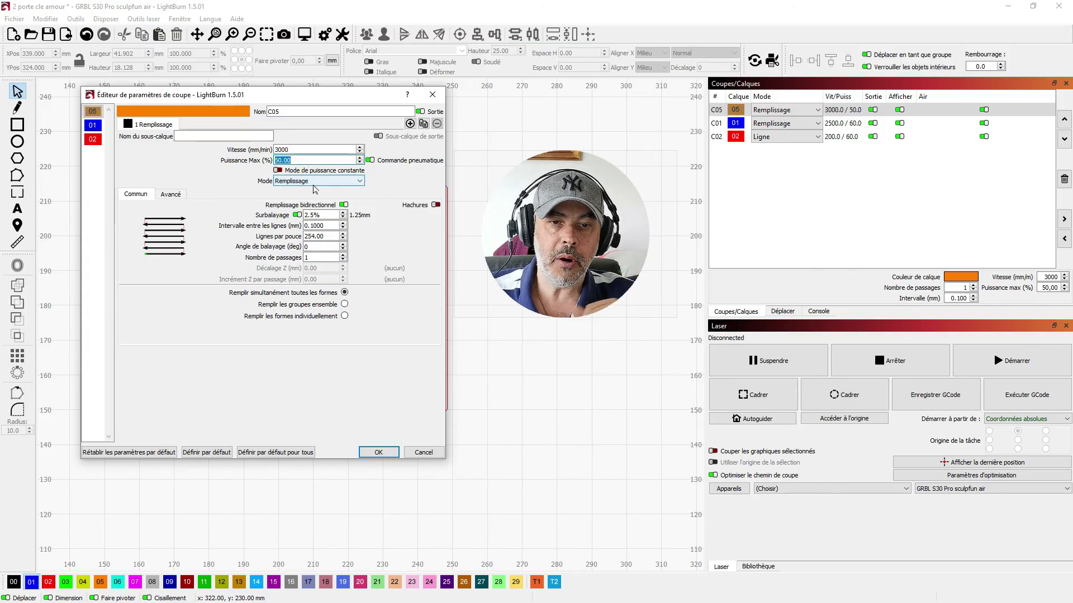
click(433, 95)
- Open the cut settings of layer C01 and examine its speed and maximum power
click(783, 127)
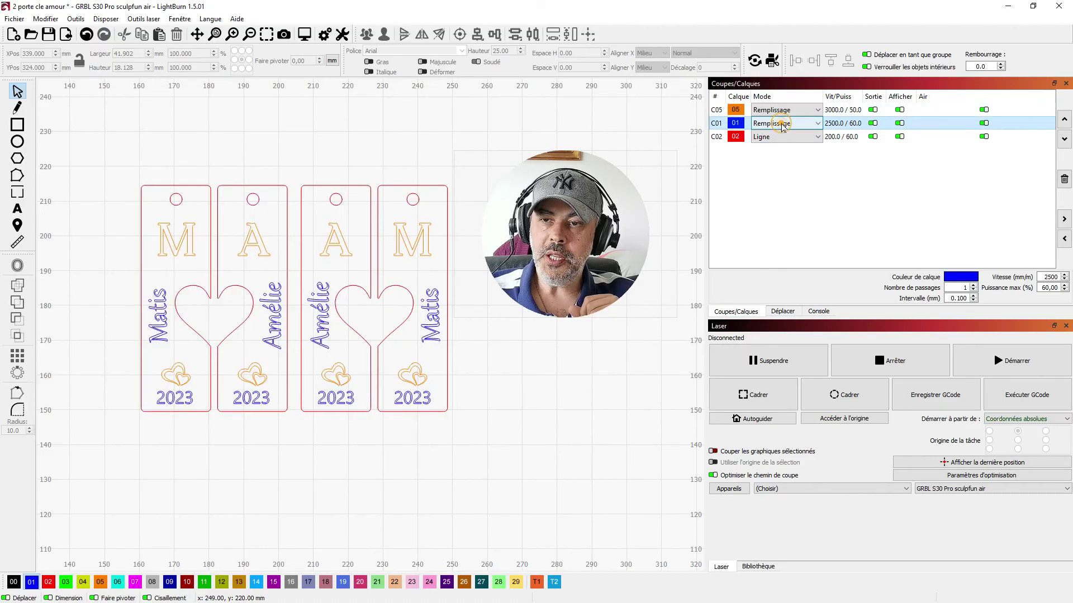
double_click(783, 127)
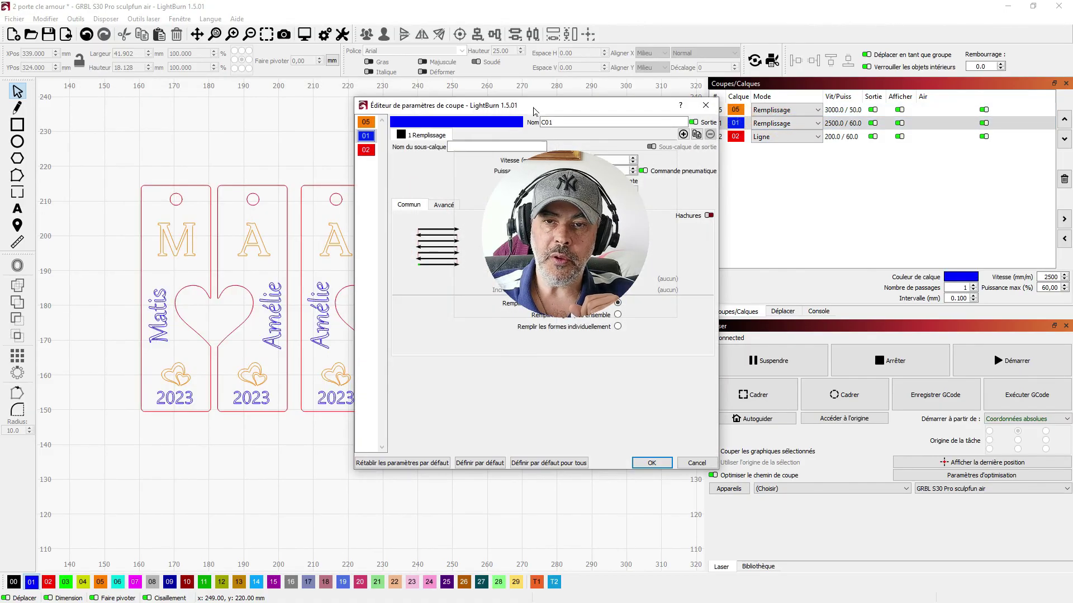
drag(533, 110, 277, 117)
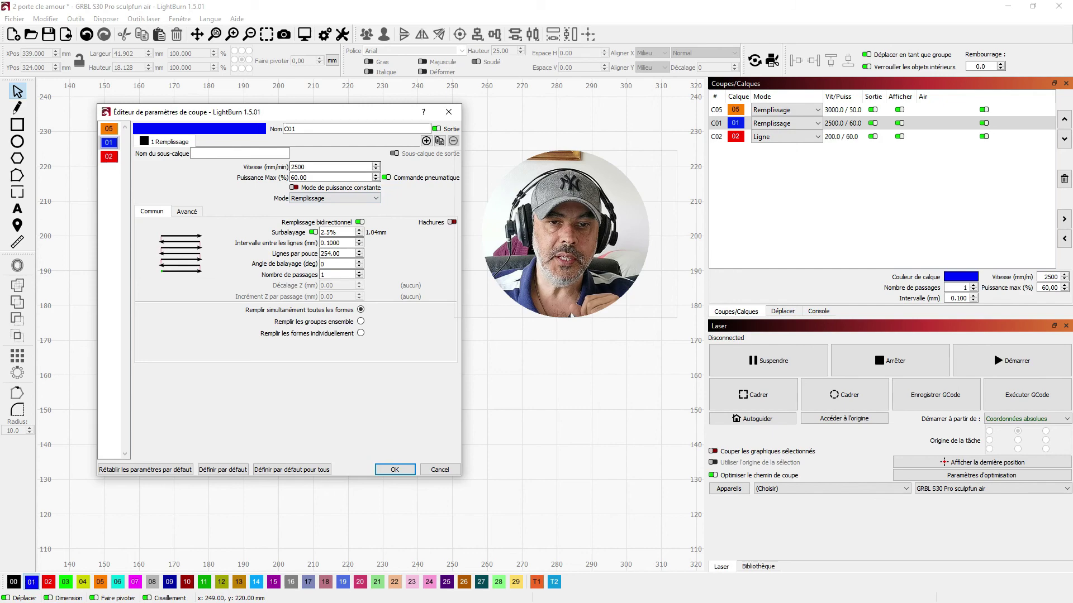
double_click(298, 167)
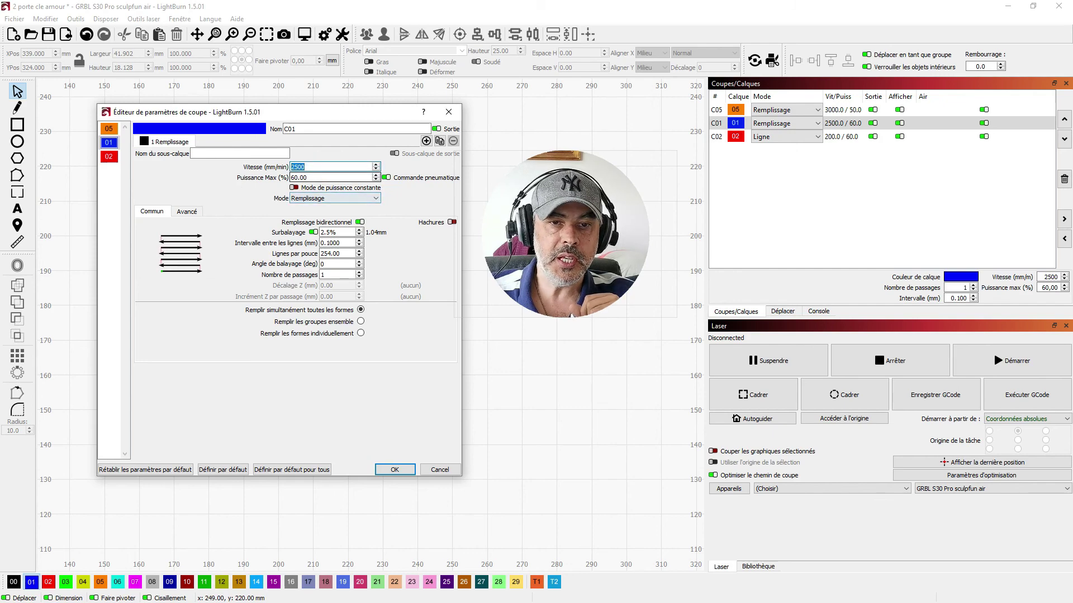
click(307, 177)
double_click(307, 178)
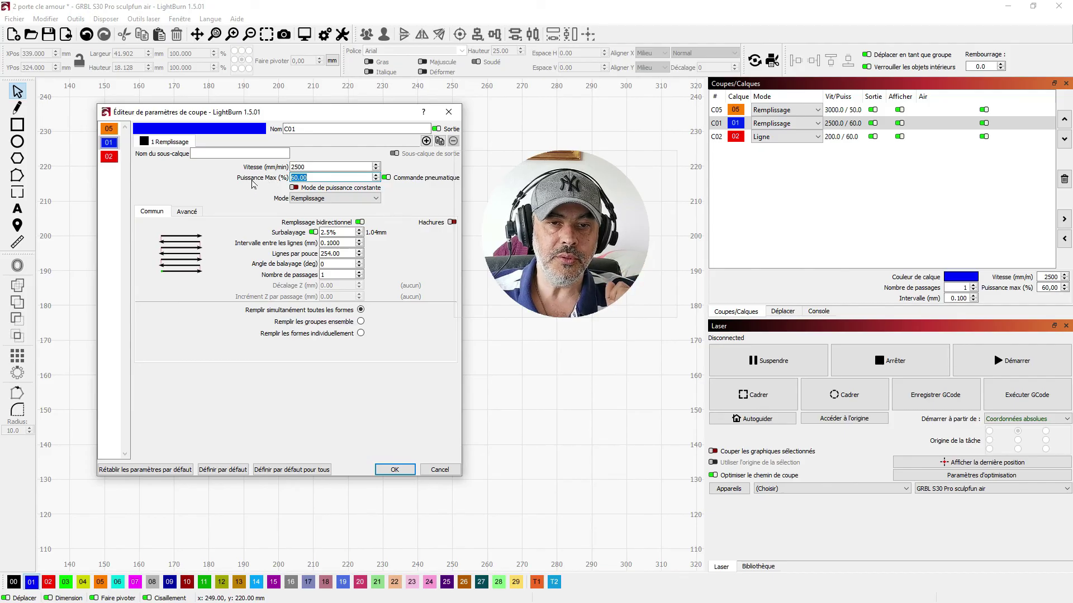
key(Page_Down)
text(60.00)
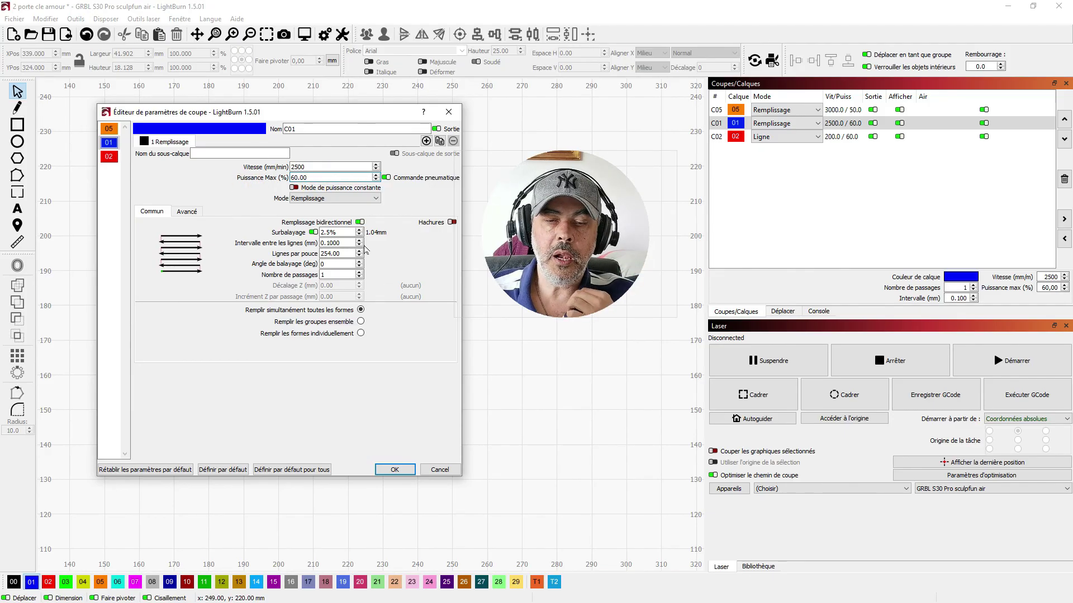
- Set the number of passes for layer C01 to 3
double_click(324, 275)
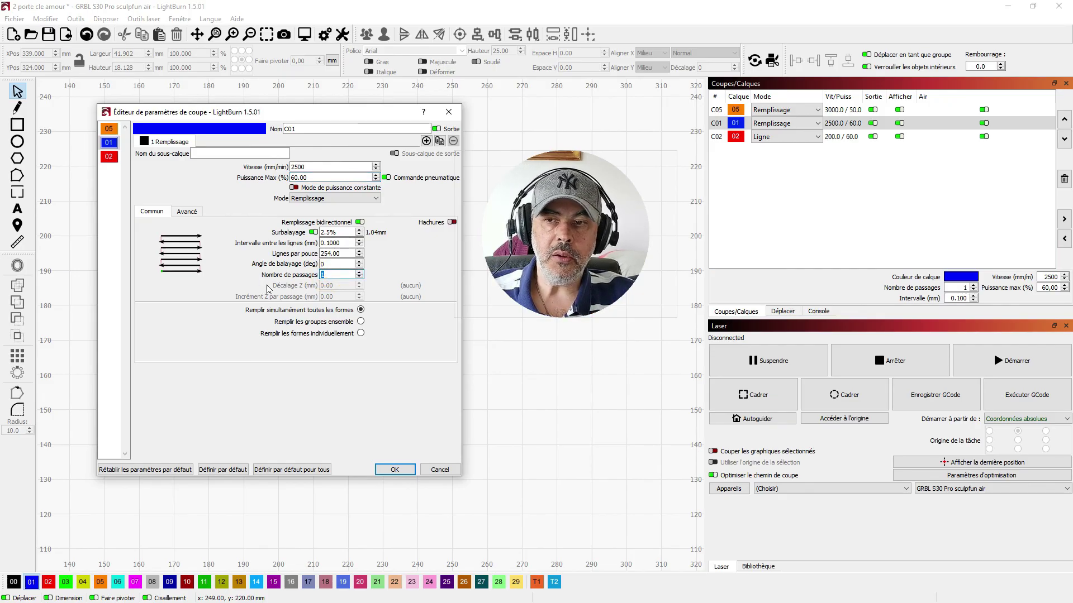
click(323, 274)
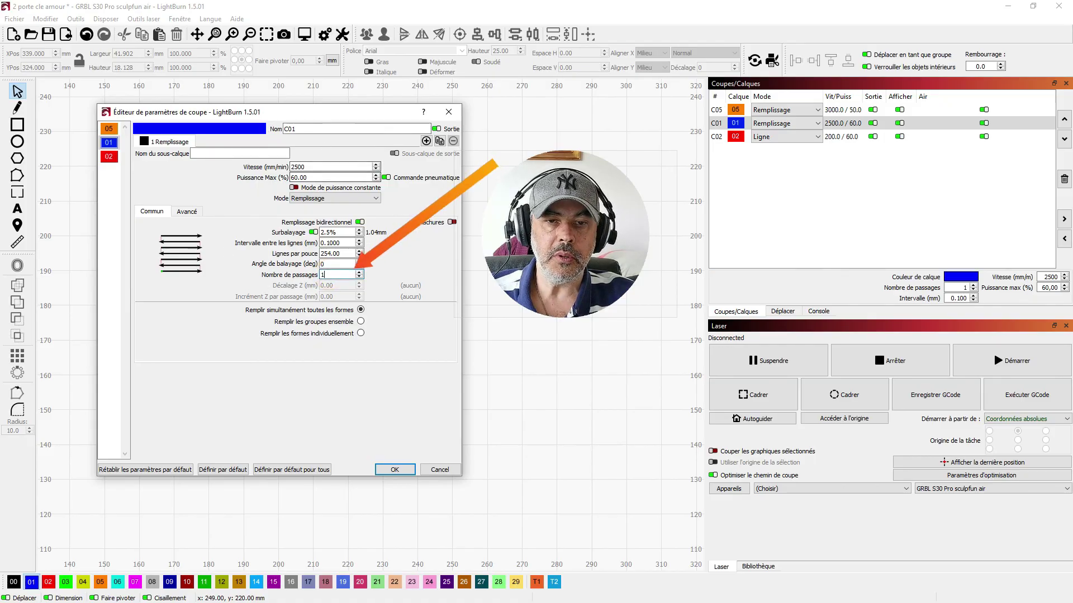
triple_click(301, 177)
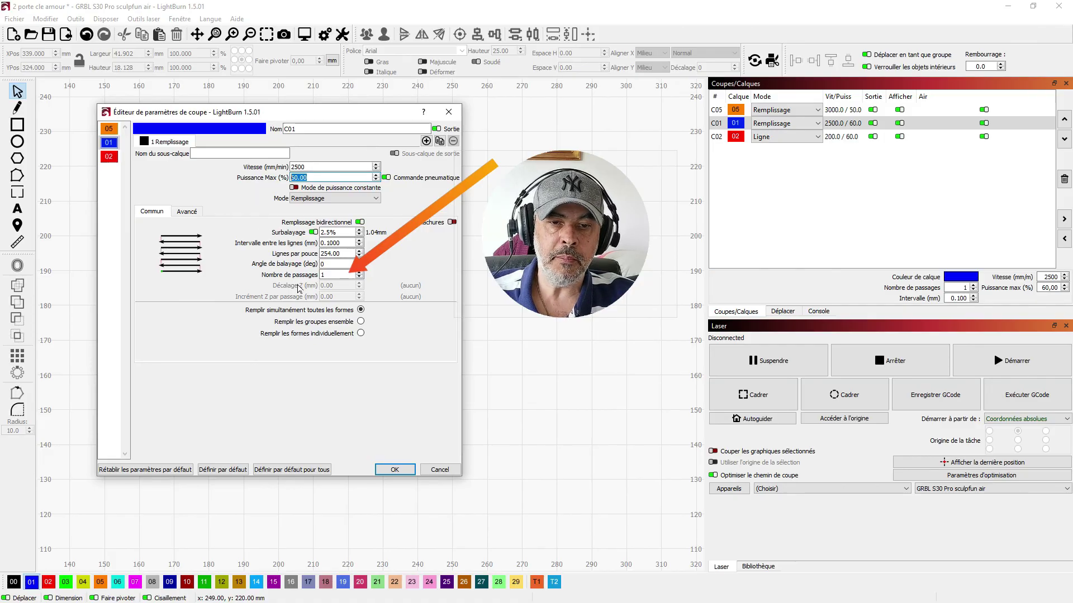
click(358, 274)
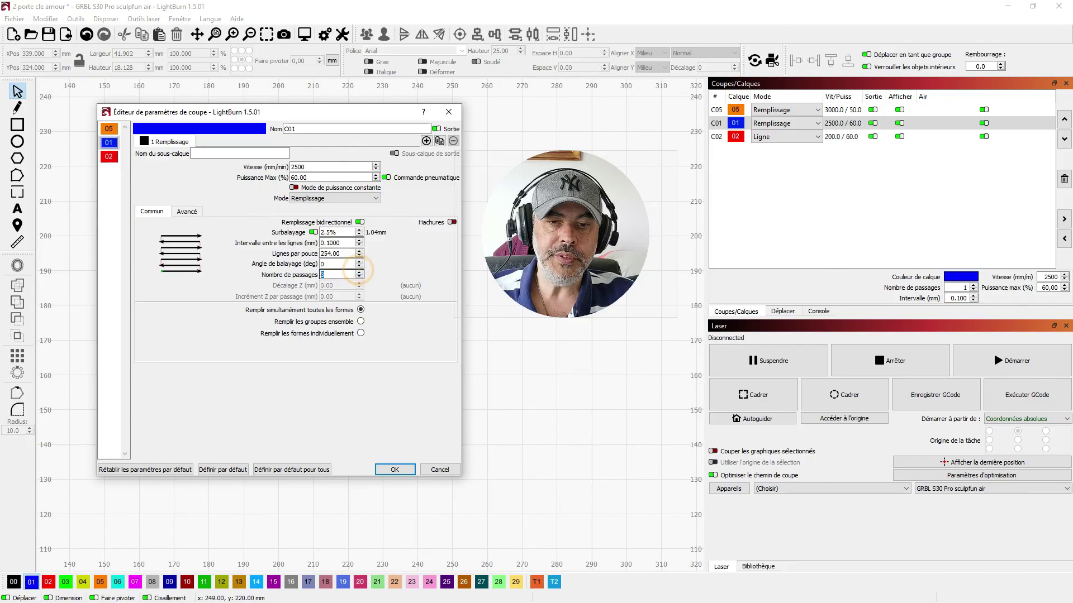
text(3)
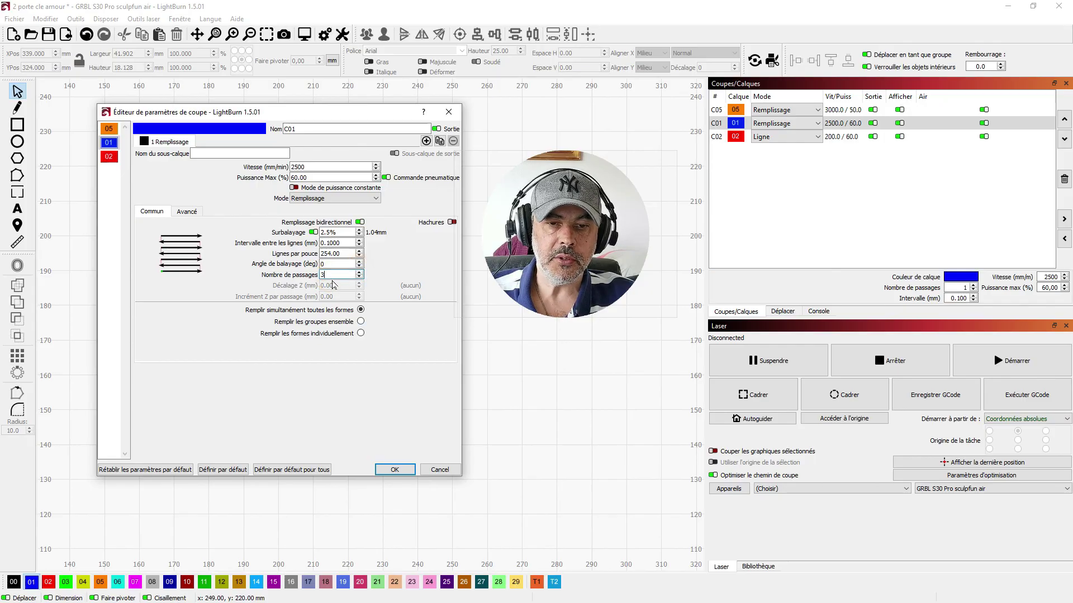